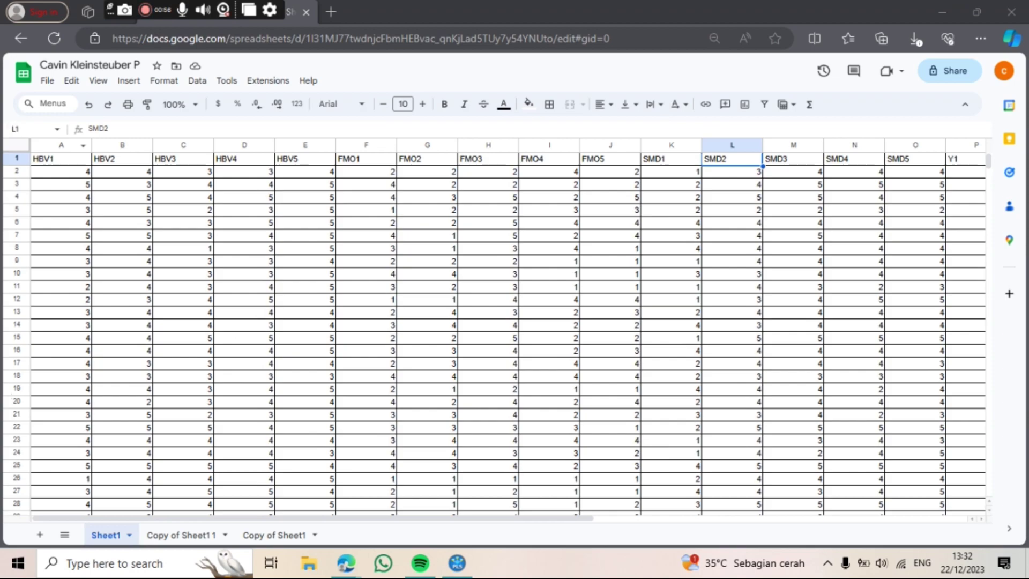
Download Sheet1 of the questionnaire spreadsheet as a comma-separated values (.csv) file.
left_click(47, 81)
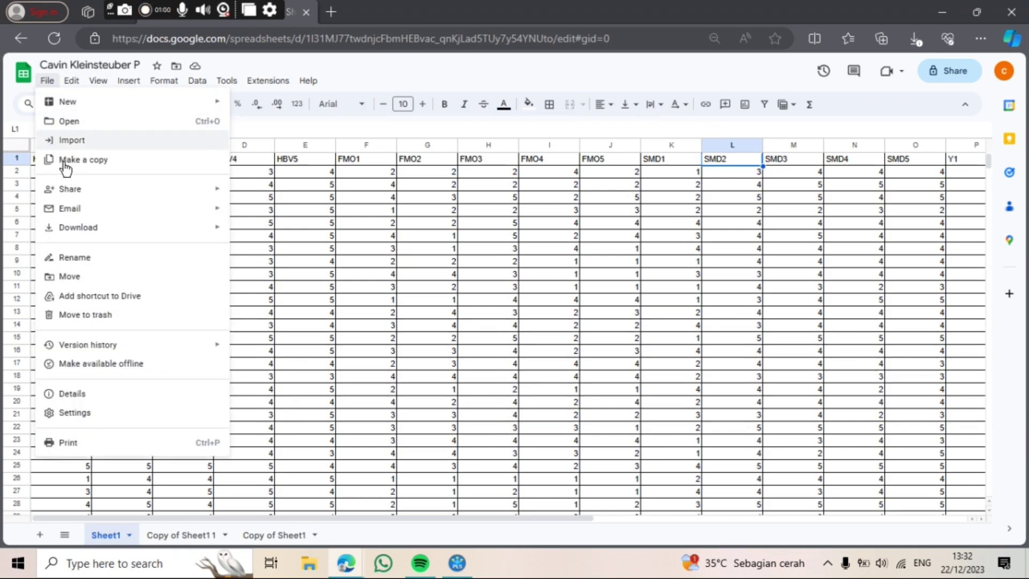
mouse_move(159, 236)
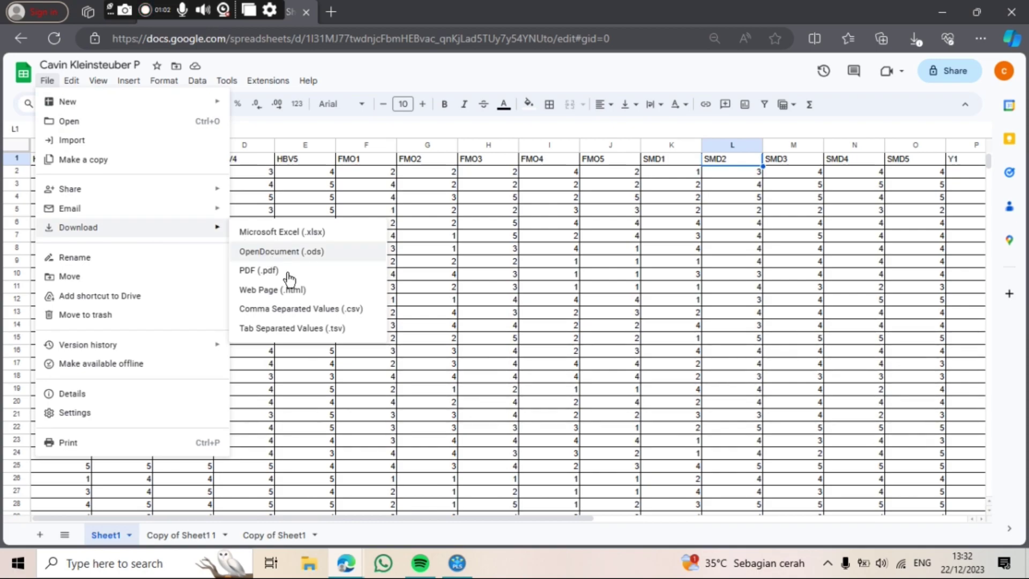
left_click(352, 311)
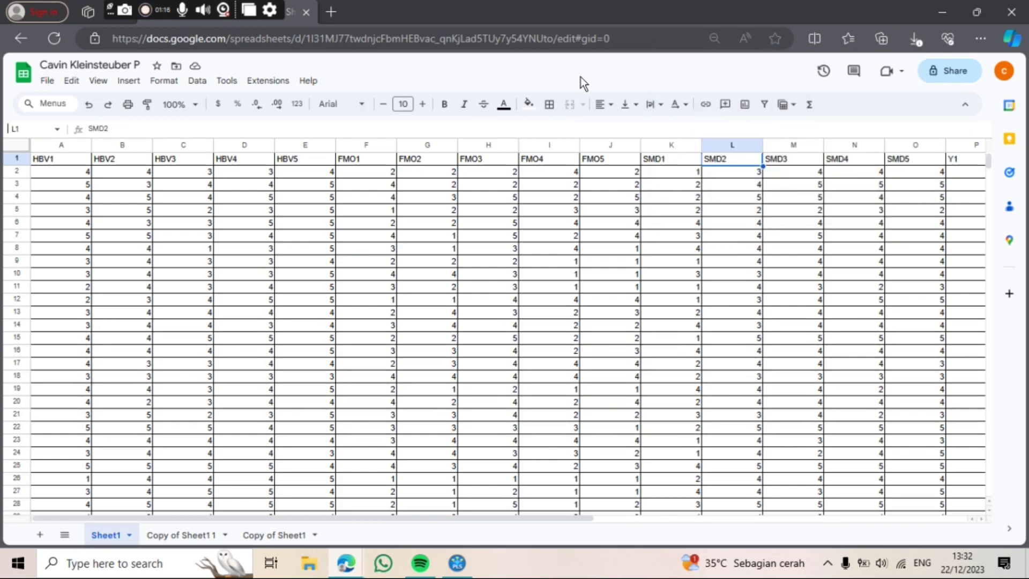
Switch to SmartPLS in a maximized window and create a new project named UAS MULTIV.
left_click(458, 563)
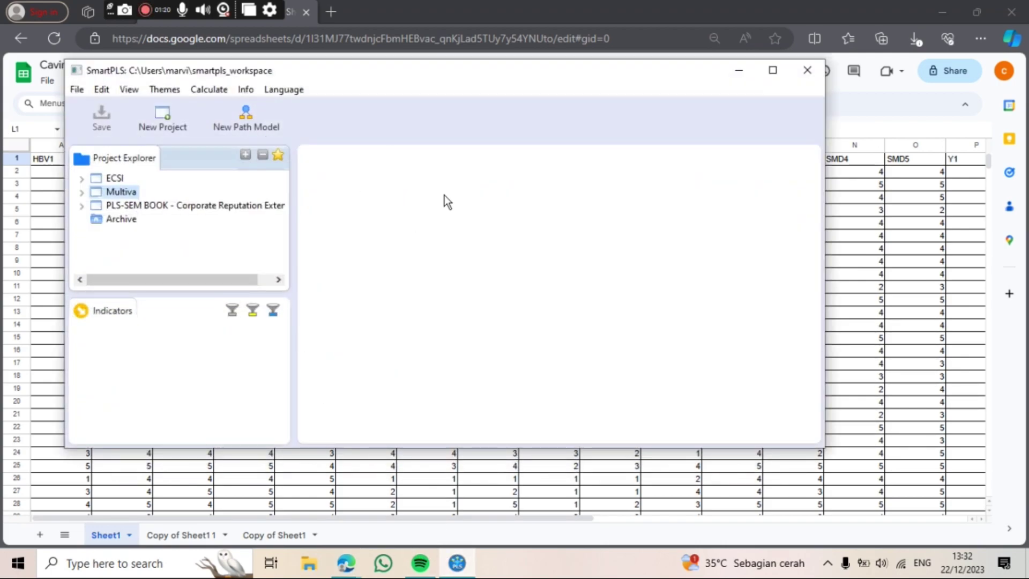
left_click(778, 72)
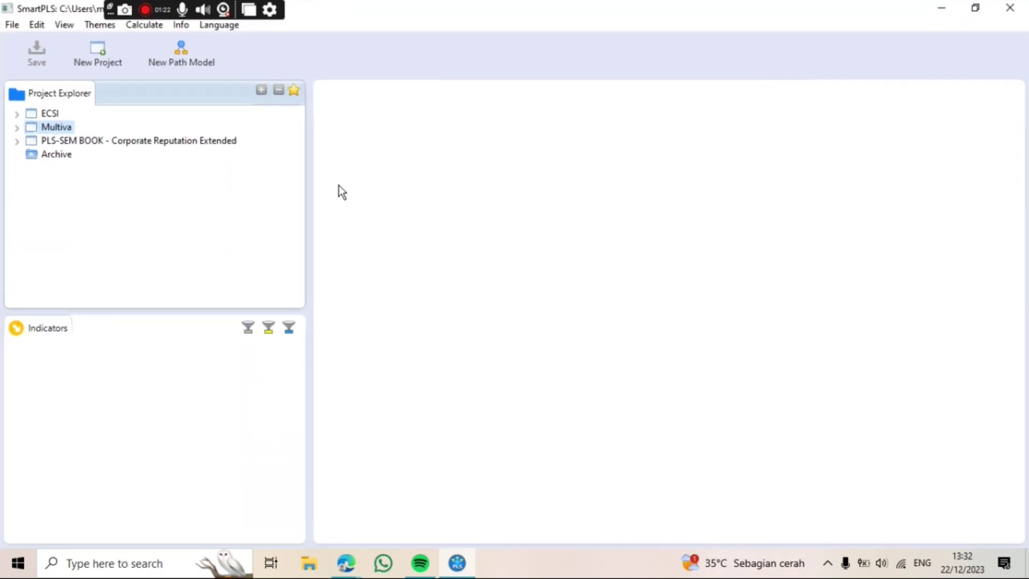
left_click(98, 59)
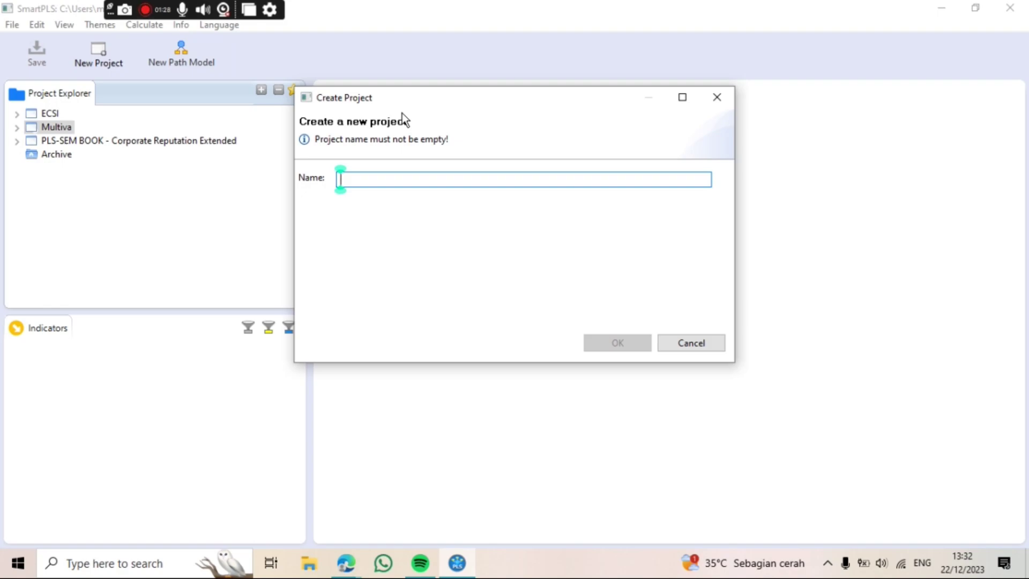
type("mu")
key("BackSpace")
key("BackSpace")
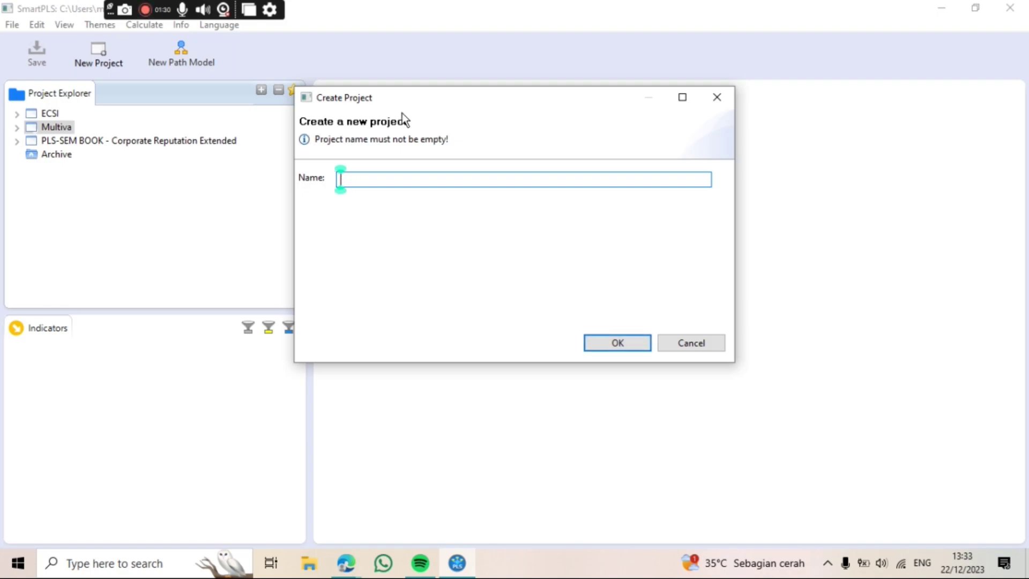
type("UAS MUL")
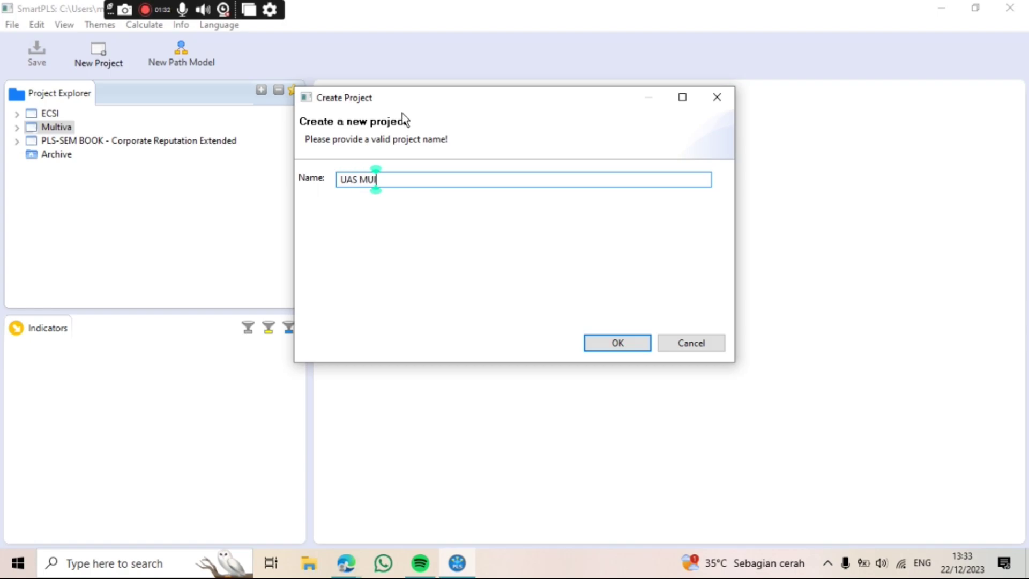
type("TIV")
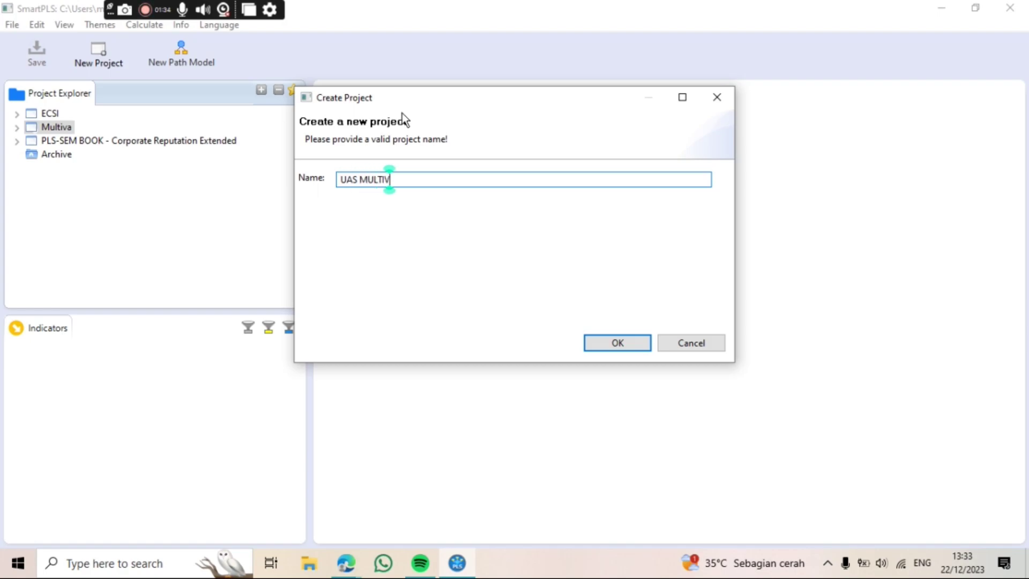
left_click(601, 343)
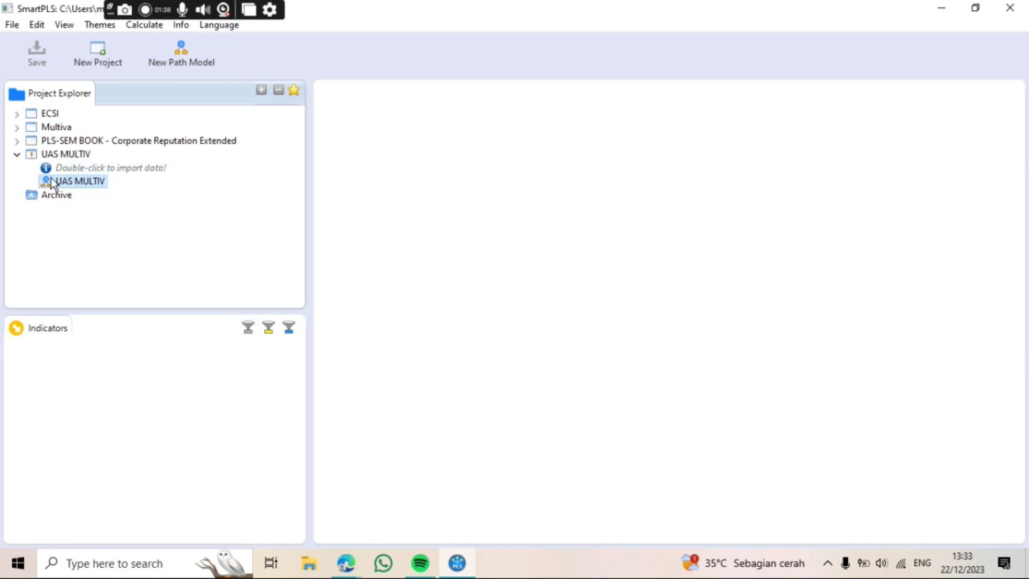
Import Multiv2.csv from Downloads into the UAS MULTIV project under the name DATA UAS.
double_click(118, 167)
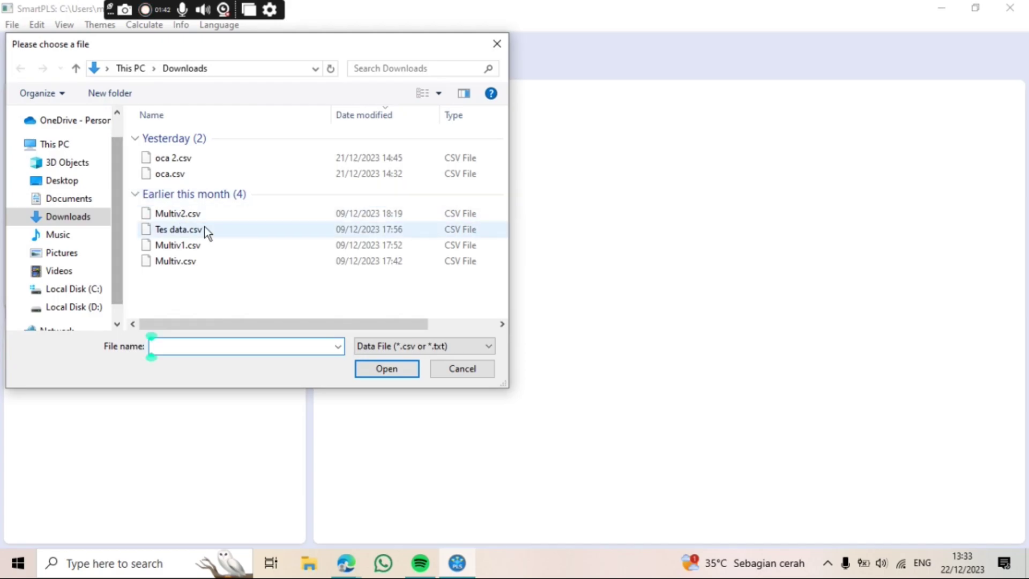
left_click(205, 216)
left_click(378, 371)
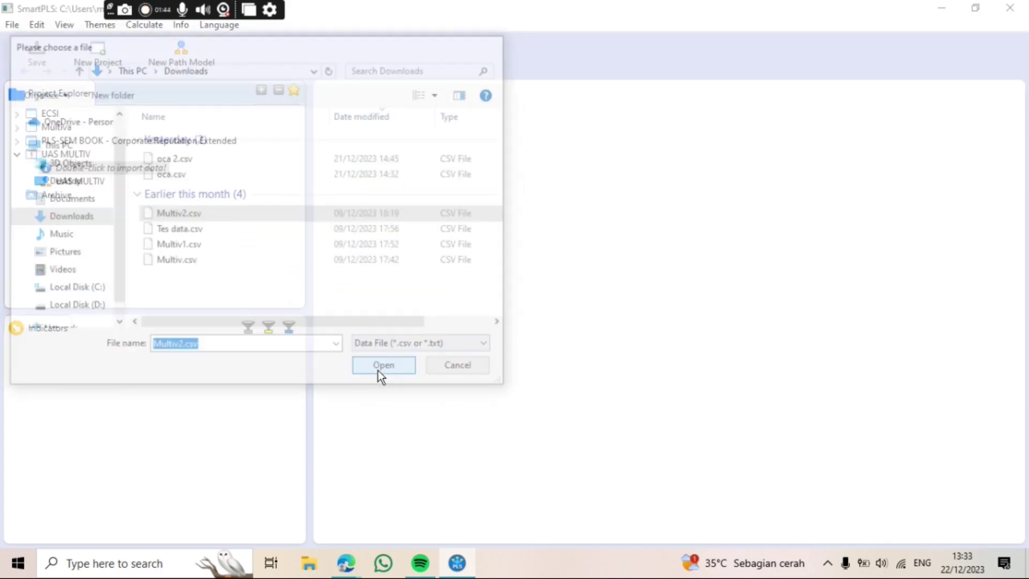
left_click(485, 184)
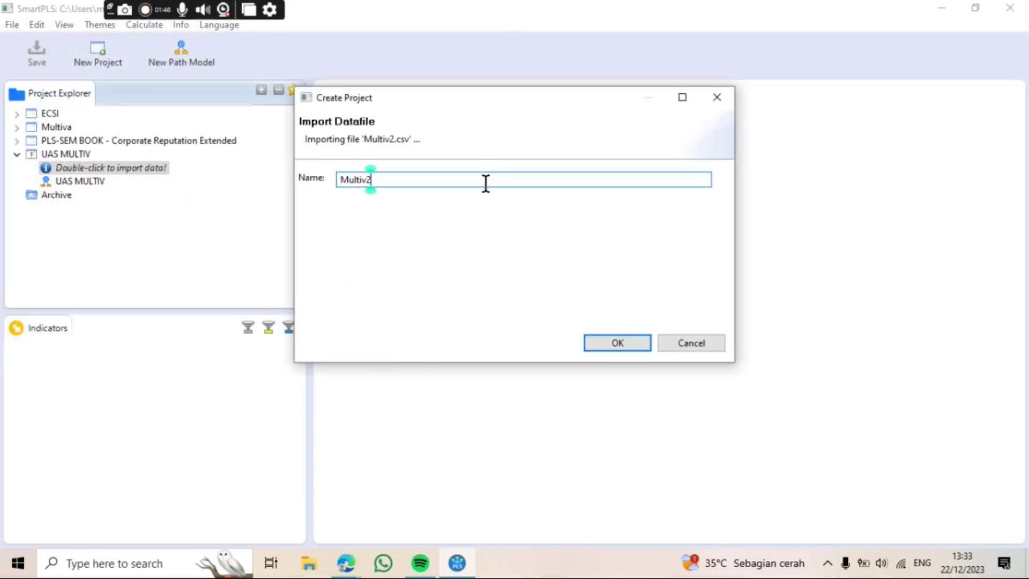
key("BackSpace")
key("BackSpace")
key("BackSpace")
key("BackSpace")
key("BackSpace")
key("BackSpace")
key("BackSpace")
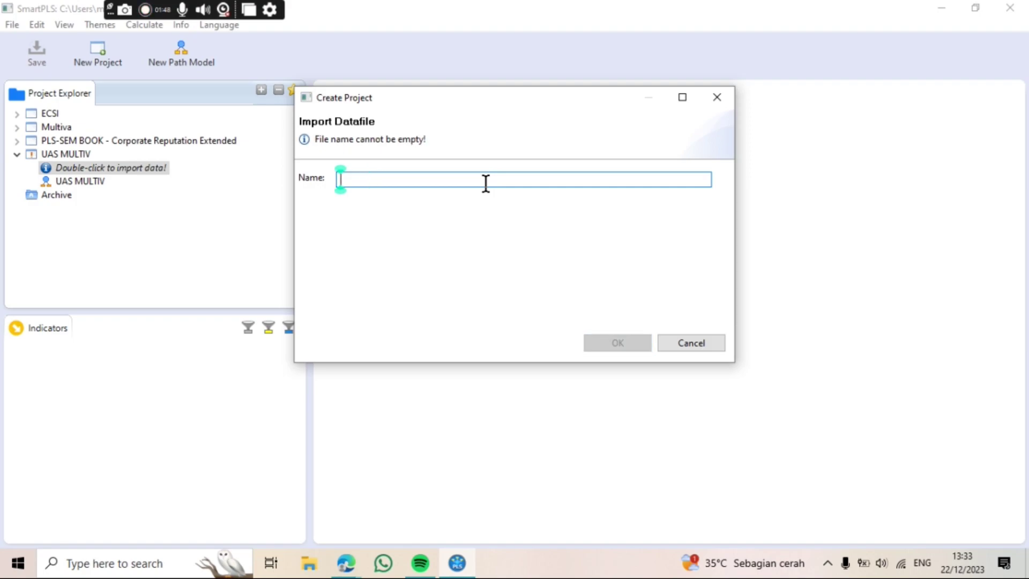
type("U")
key("BackSpace")
type("DATA UAS")
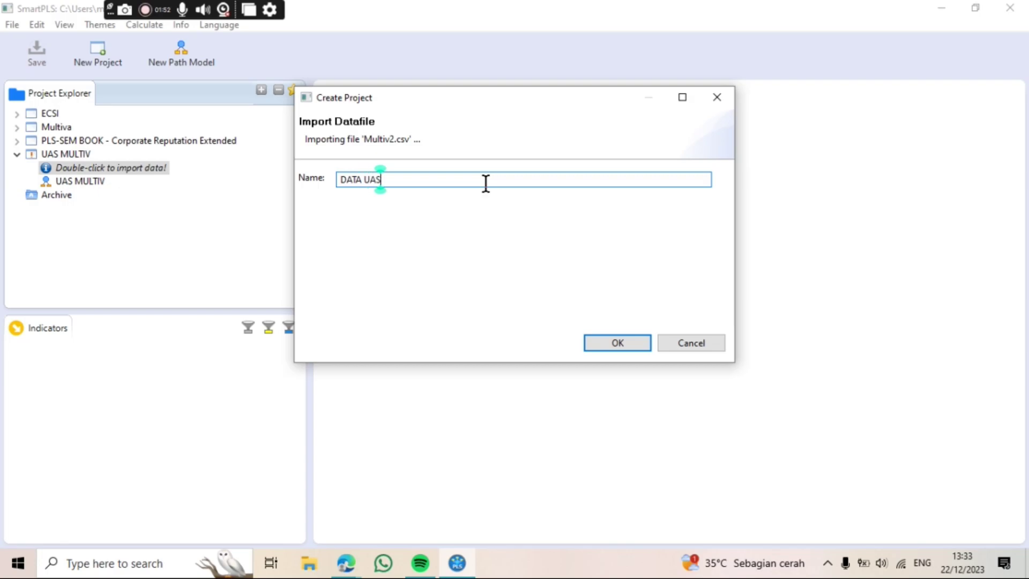
left_click(589, 348)
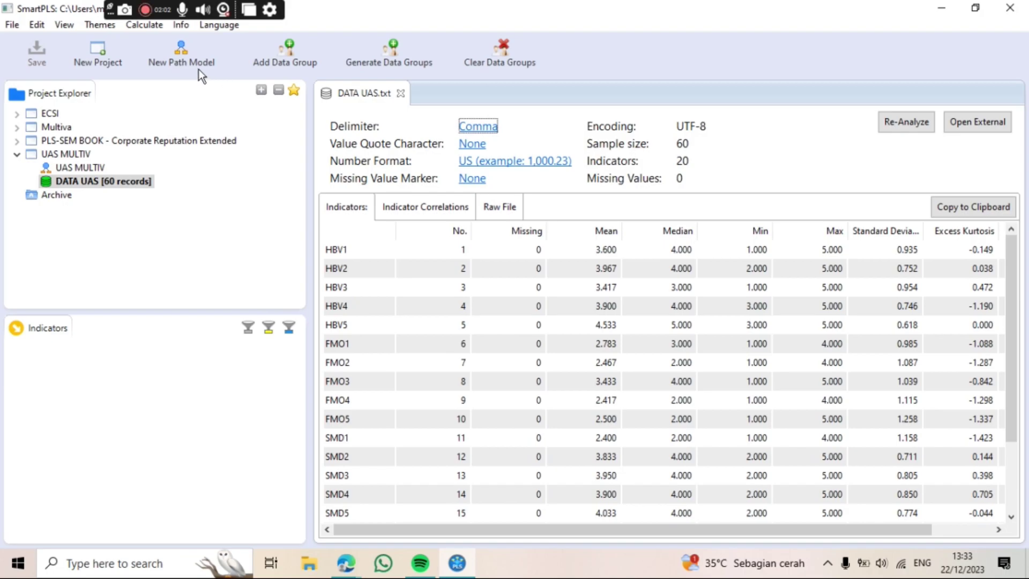
Create a new path model named PATH MODEL UAS in the UAS MULTIV project.
left_click(189, 58)
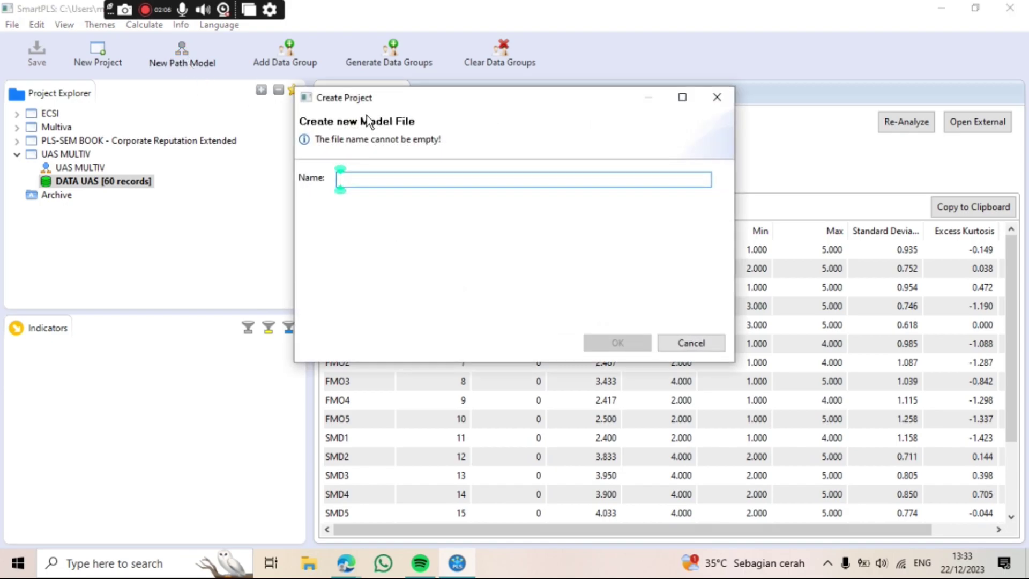
type("PATH MODEL UAS")
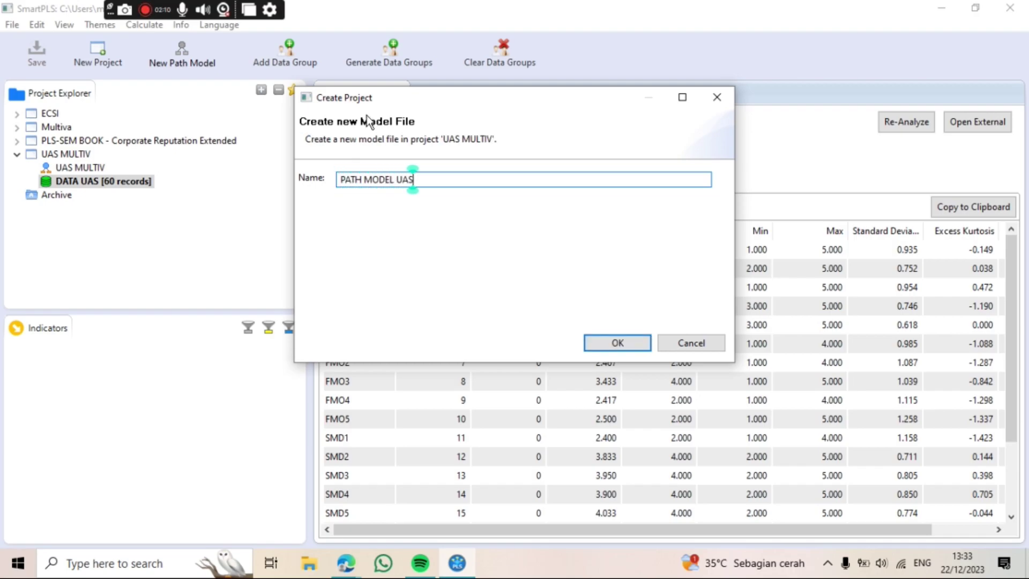
left_click(616, 343)
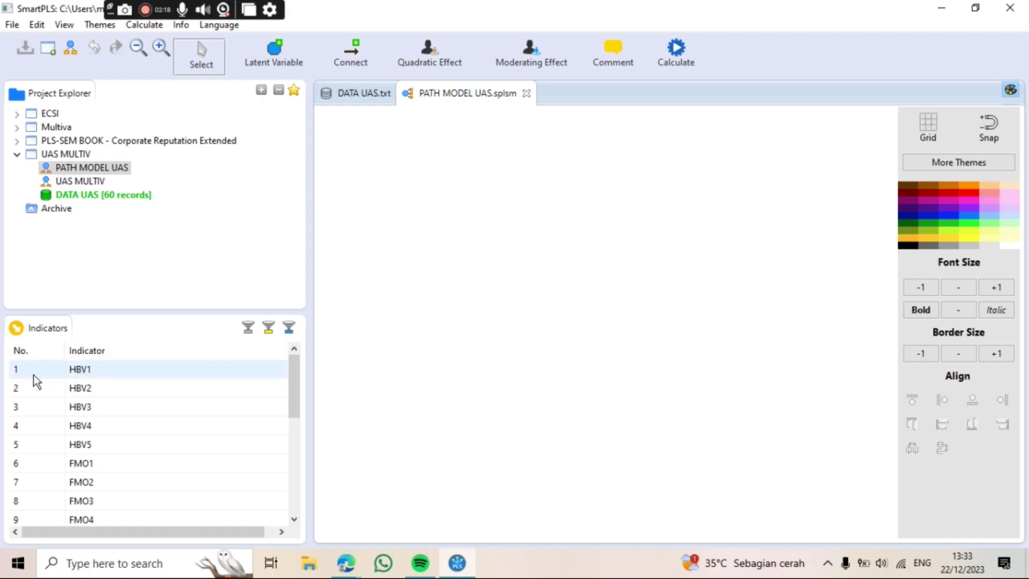
Place indicators HBV1 to HBV5 together on the model canvas as one latent variable.
mouse_move(291, 374)
left_mouse_down()
mouse_move(265, 487)
mouse_move(295, 372)
left_mouse_up()
left_click(126, 371)
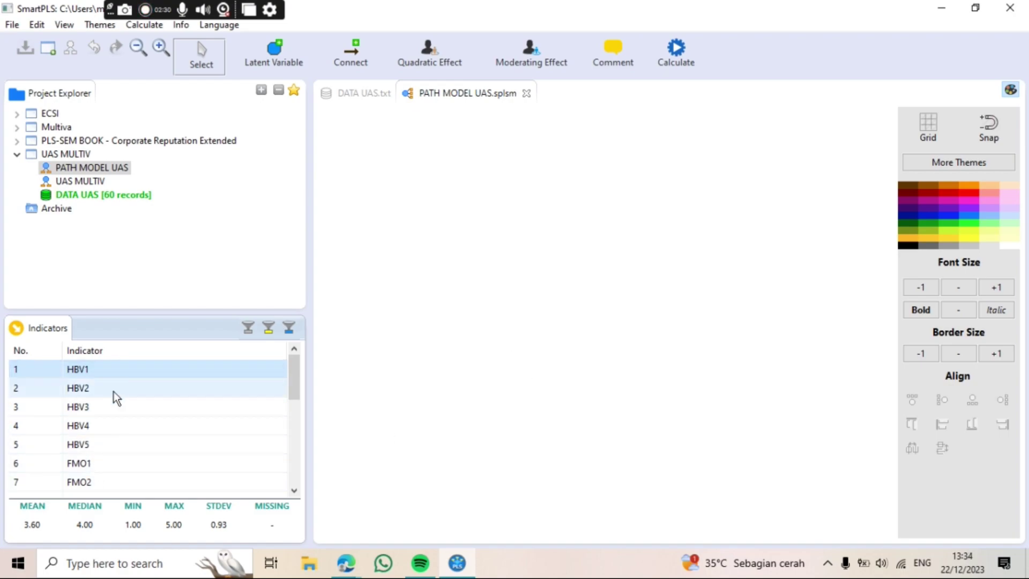
left_click(94, 442, "shift")
left_click_drag(102, 406, 634, 271)
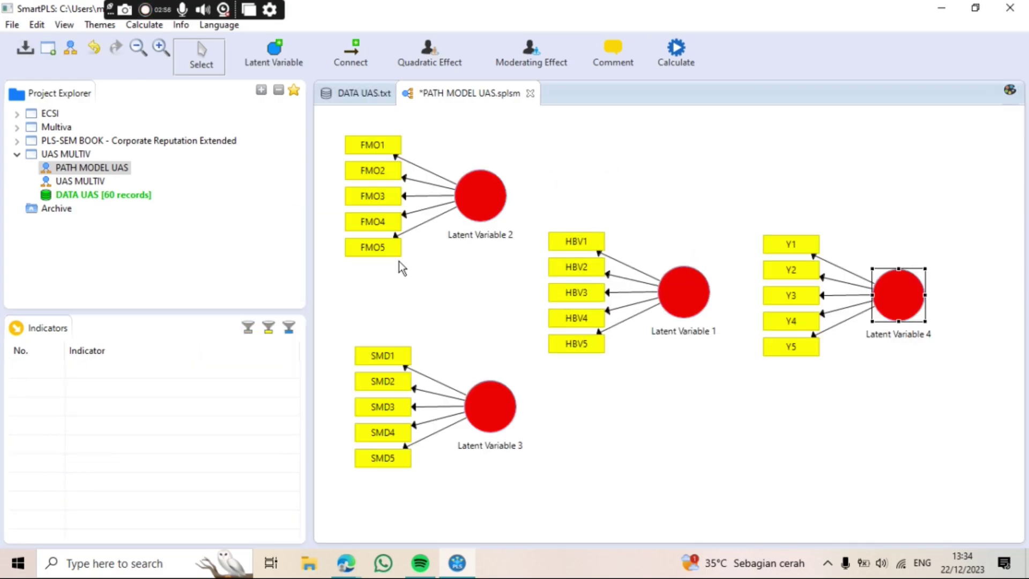
Shift Latent Variable 4 with its indicators Y1 to Y5 slightly down and away from the HBV group.
left_click_drag(879, 294, 886, 306)
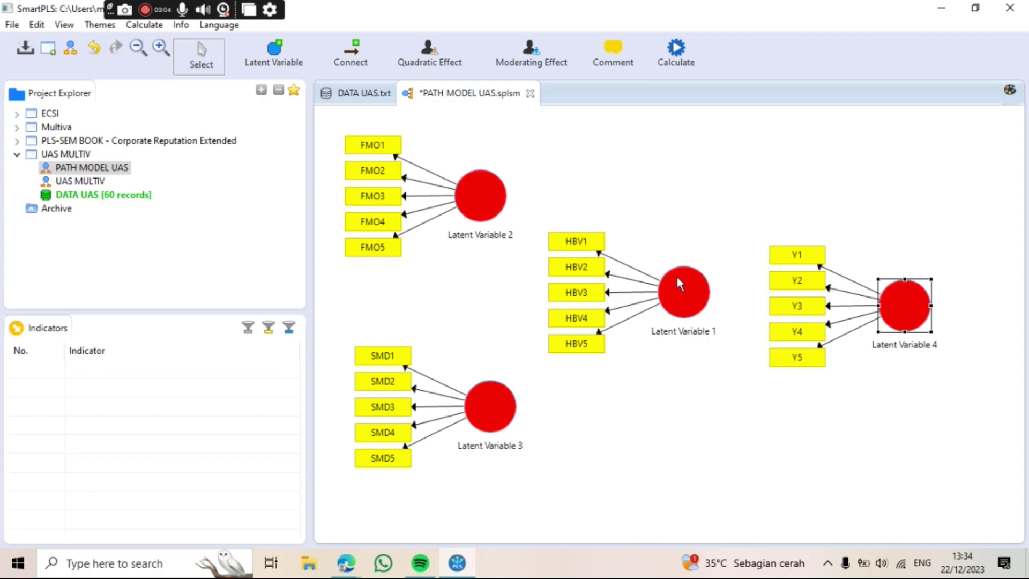
mouse_move(679, 287)
mouse_move(468, 193)
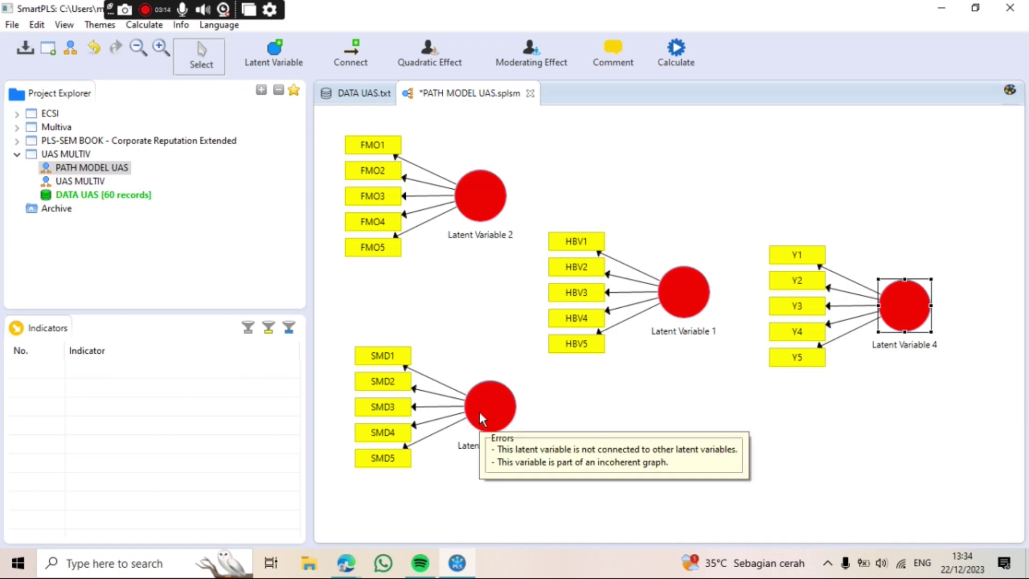
mouse_move(675, 315)
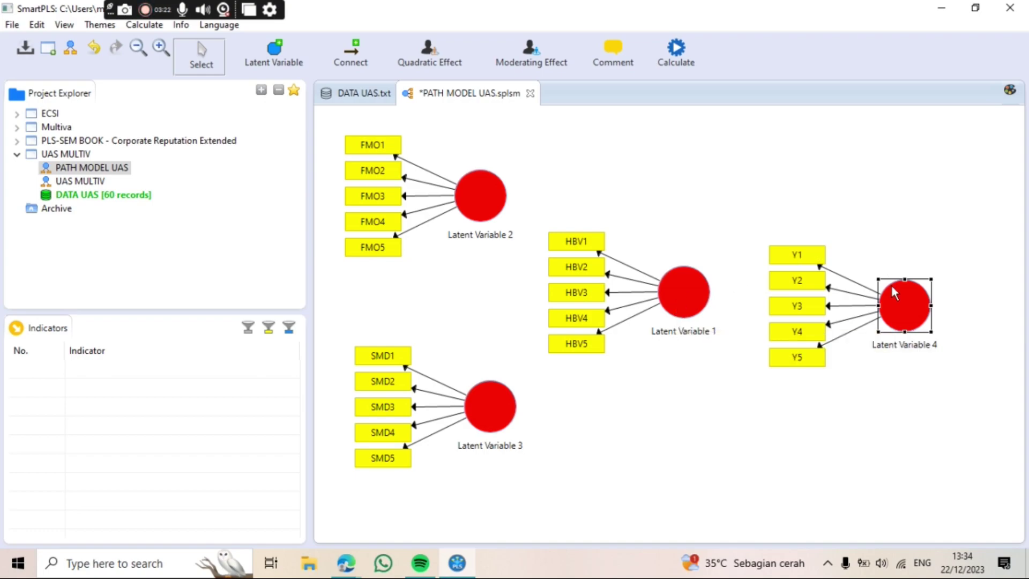
mouse_move(893, 287)
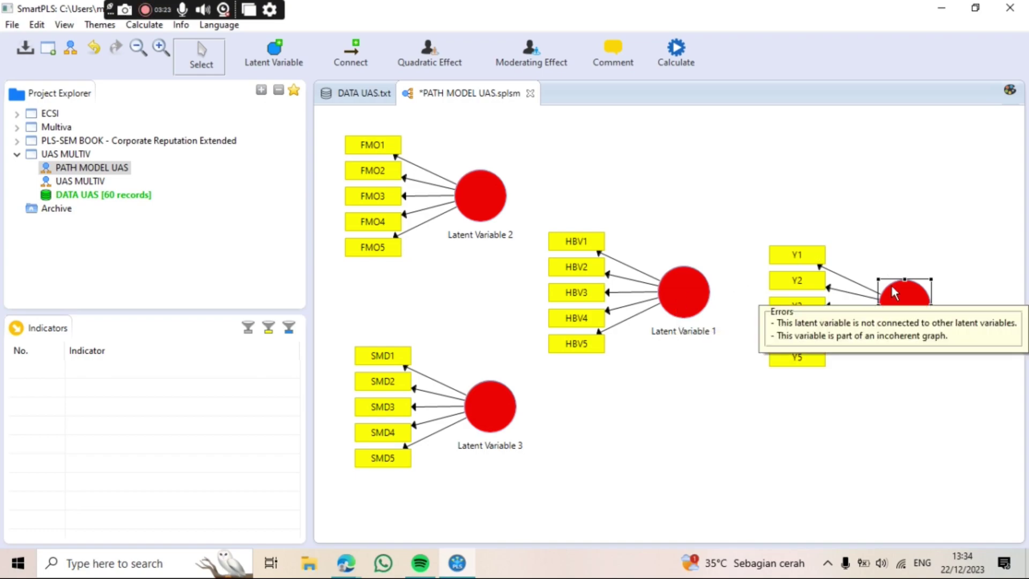
Rename Latent Variable 2, which carries the FMO indicators, to FOMO.
right_click(487, 203)
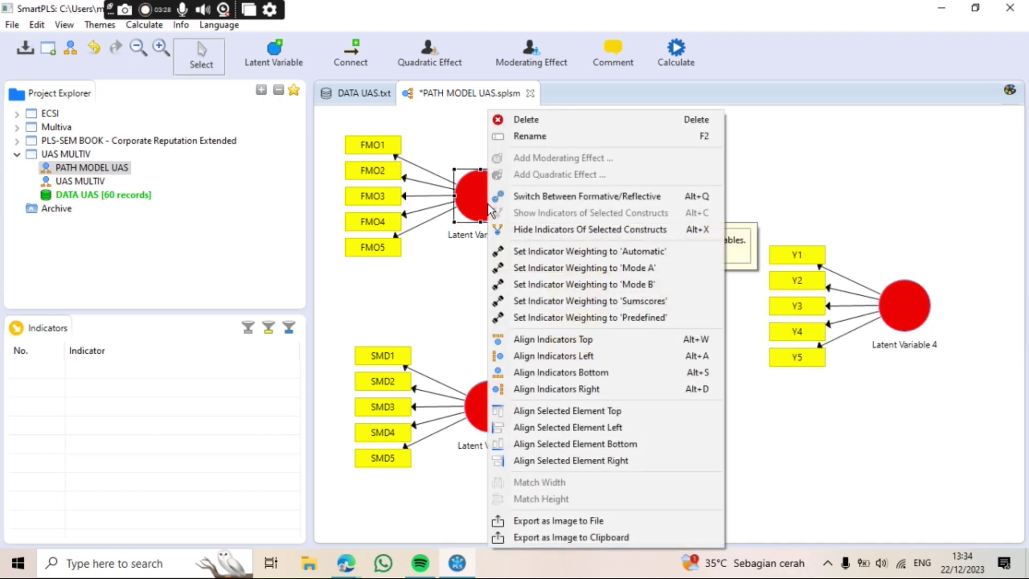
left_click(535, 134)
key("BackSpace")
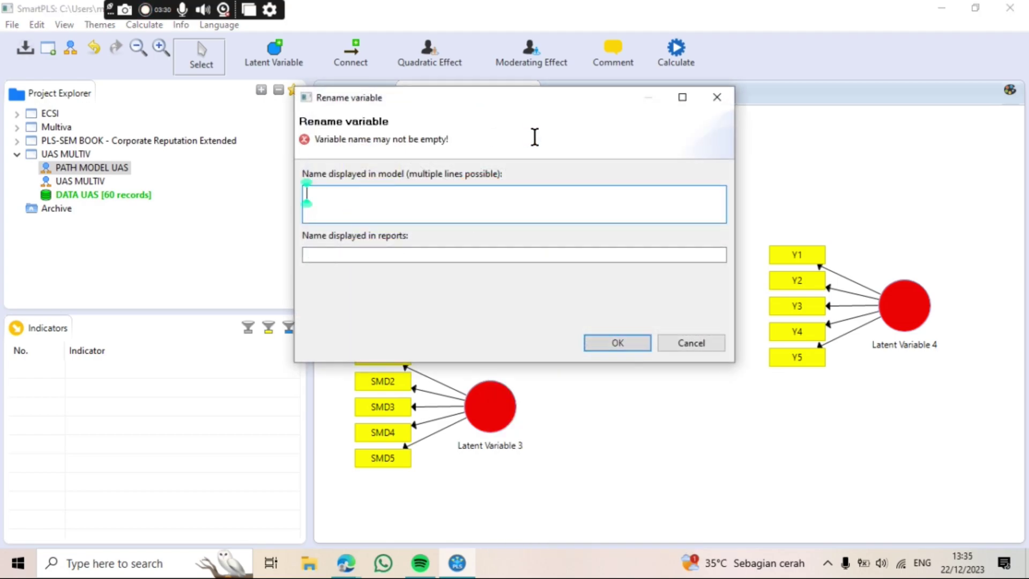
type("FOMO")
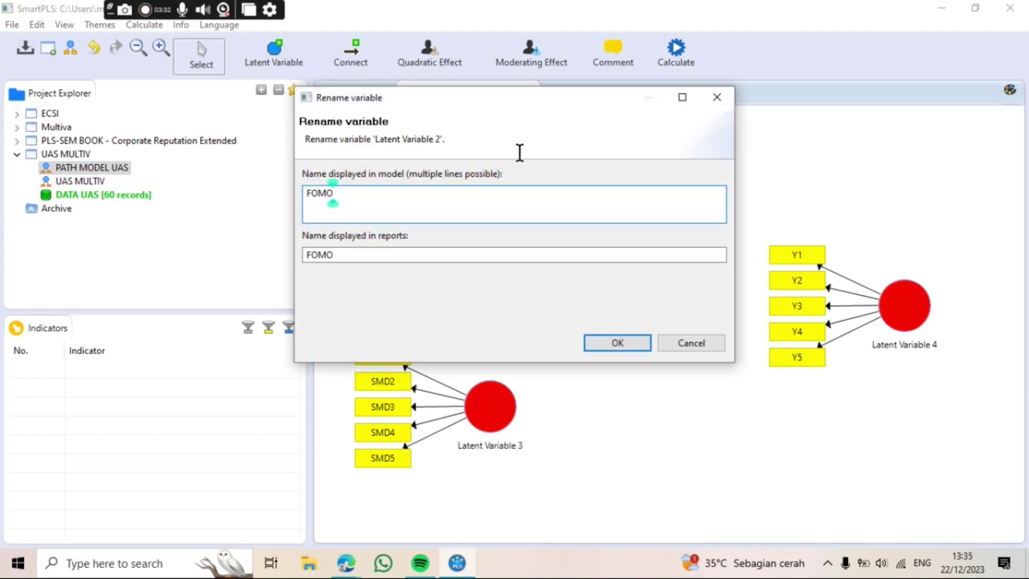
left_click(595, 342)
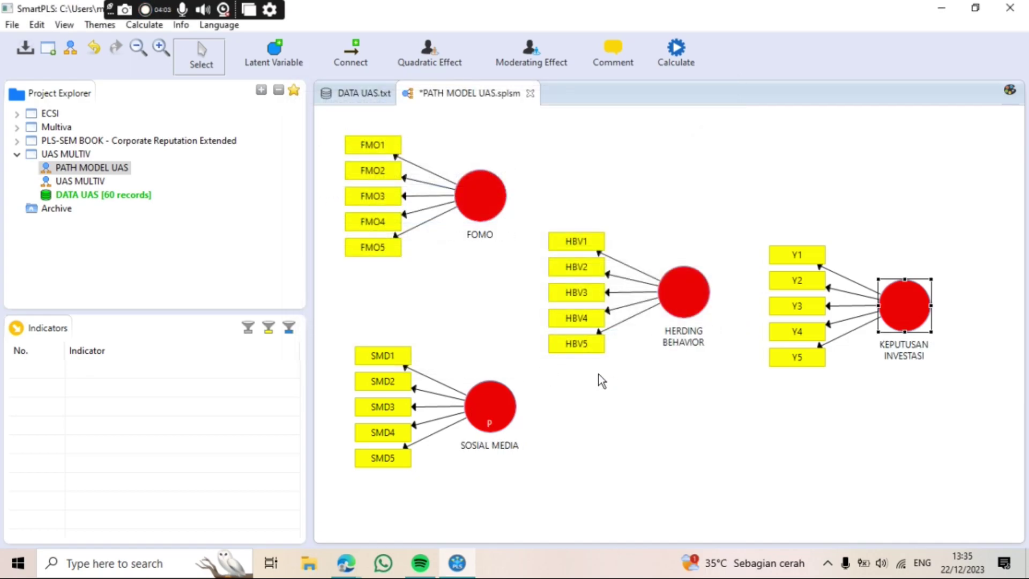
Connect FOMO and SOSIAL MEDIA to both HERDING BEHAVIOR and KEPUTUSAN INVESTASI, and HERDING BEHAVIOR to KEPUTUSAN INVESTASI.
left_click(356, 54)
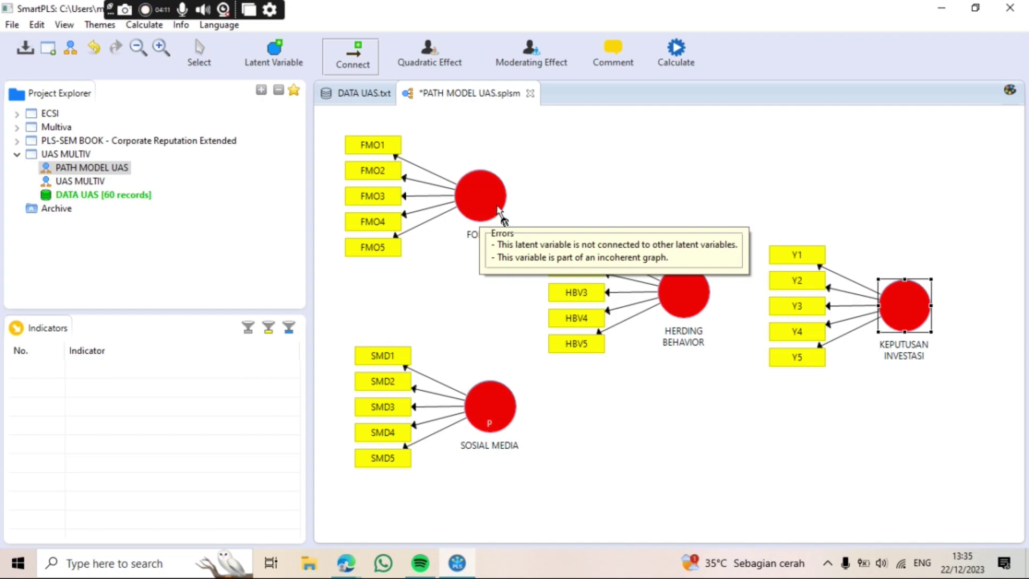
left_click_drag(510, 213, 667, 278)
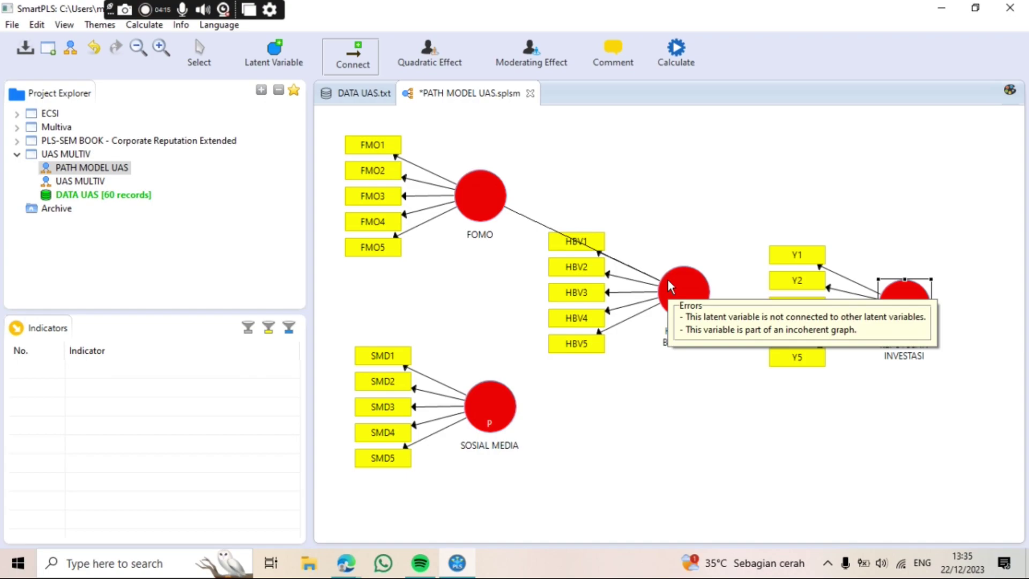
mouse_move(501, 407)
left_mouse_down()
mouse_move(650, 303)
mouse_move(900, 305)
left_mouse_up()
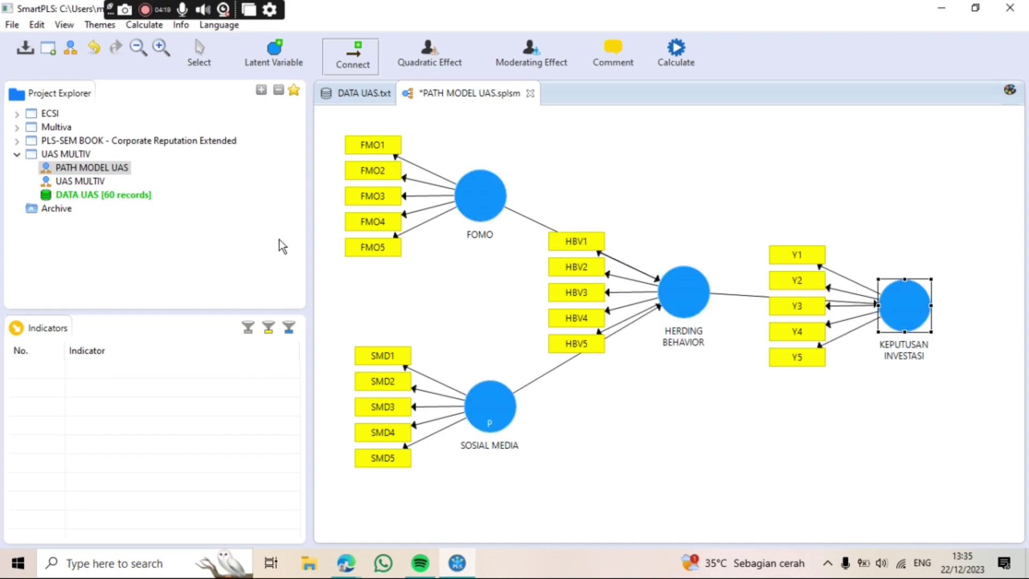
left_click_drag(504, 199, 884, 300)
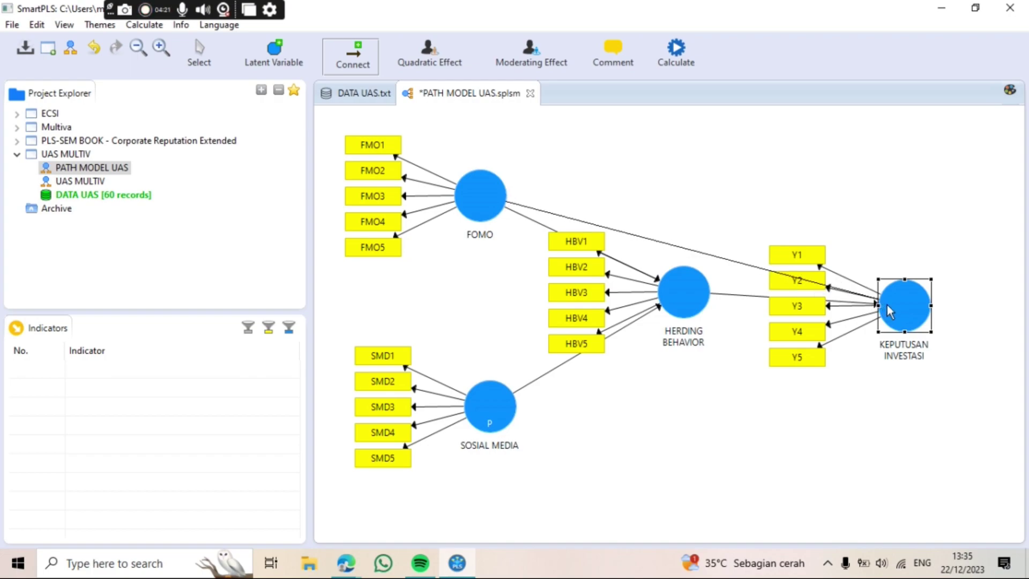
left_click_drag(487, 426, 882, 305)
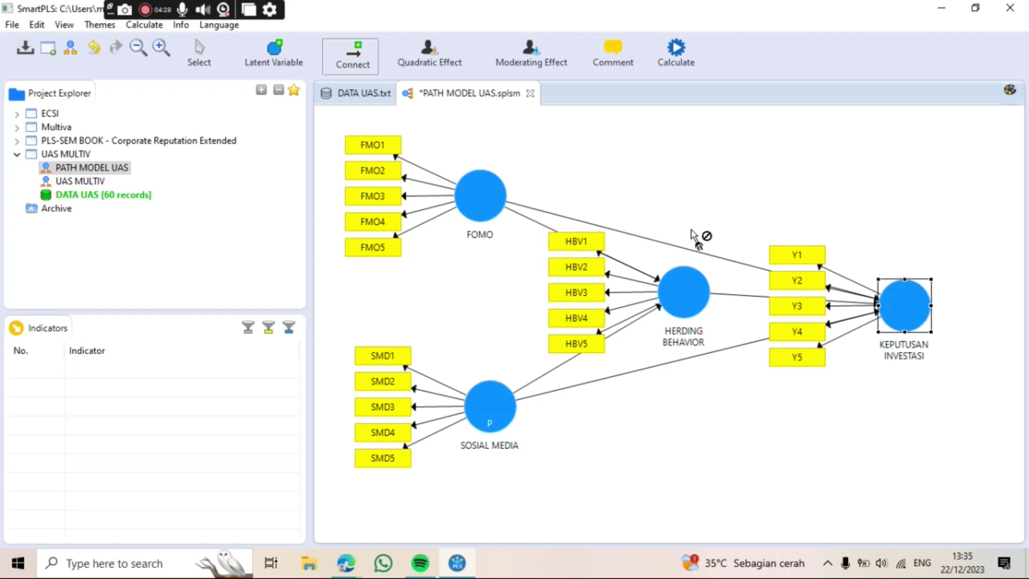
Select the whole path model with all its indicators and shift it slightly down on the canvas.
left_click(341, 64)
left_click_drag(337, 118, 953, 509)
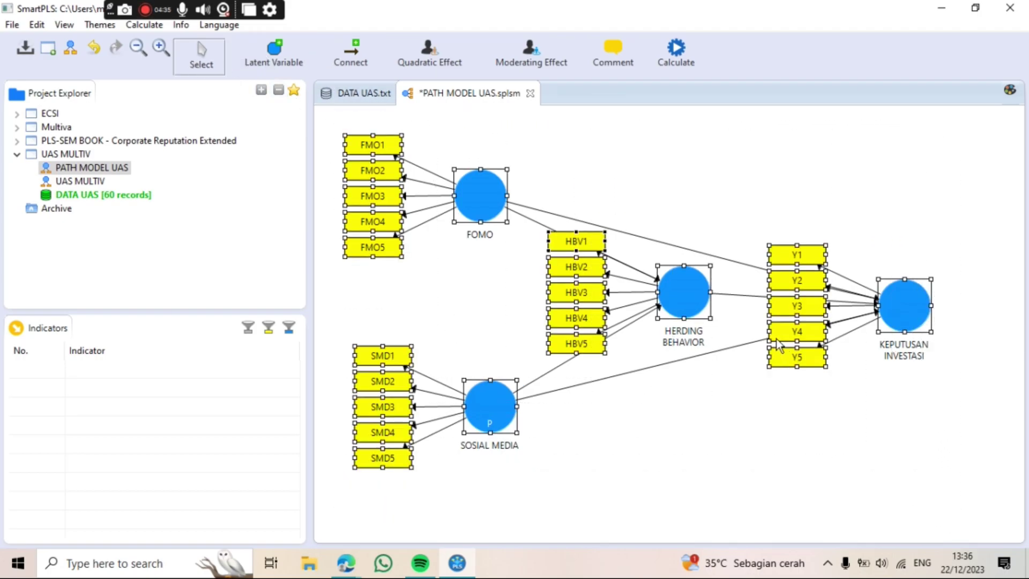
left_click_drag(782, 355, 787, 370)
left_click(865, 321)
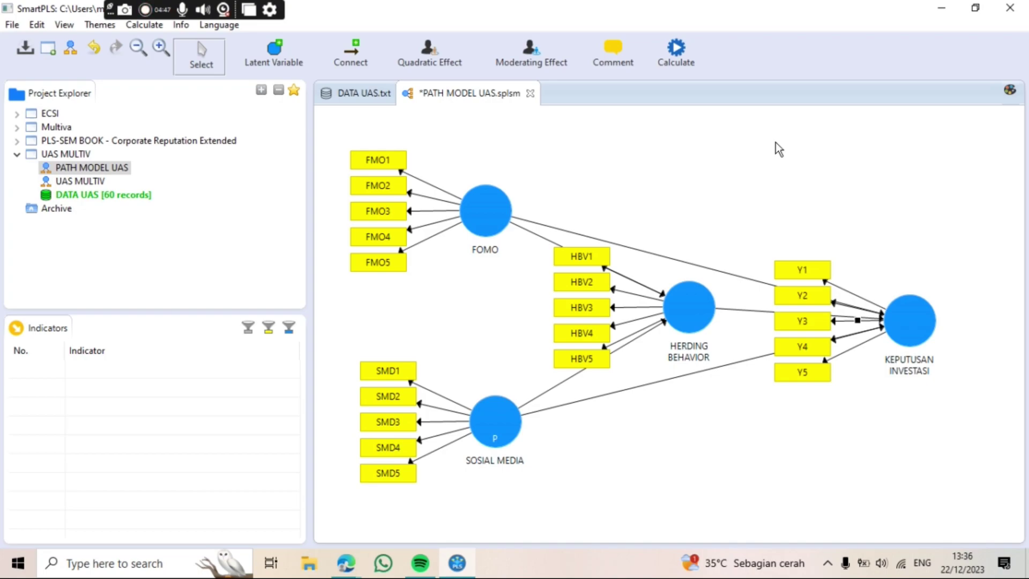
Run the PLS Algorithm with its default settings and a full report, and view Construct Reliability and Validity.
left_click(675, 59)
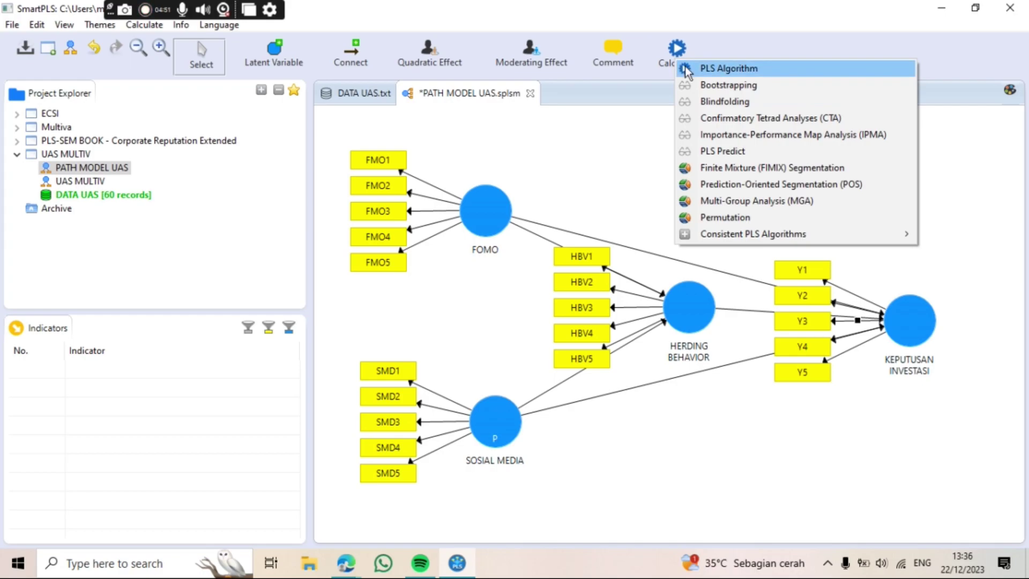
left_click(686, 67)
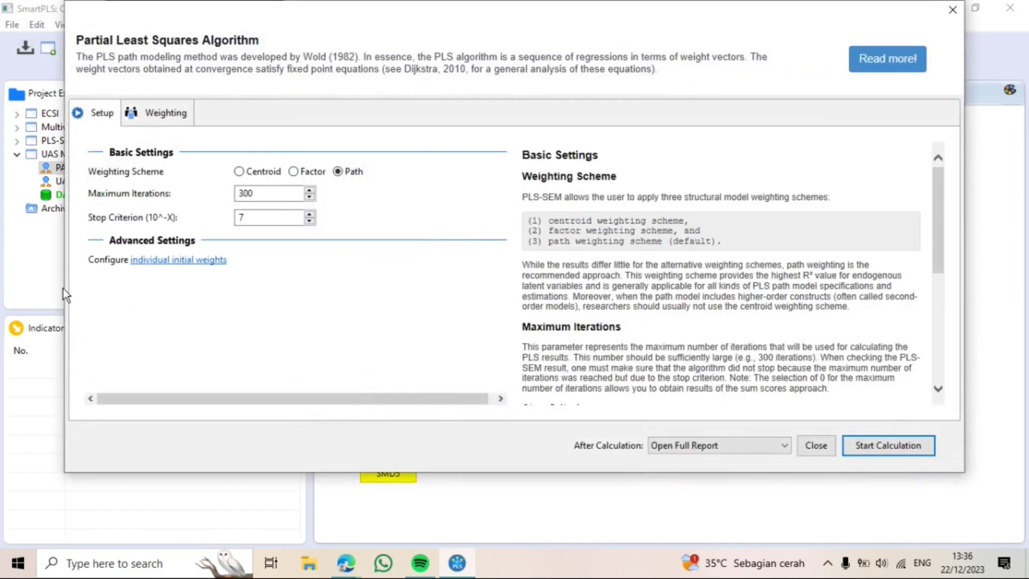
scroll(700, 241, "down", 5)
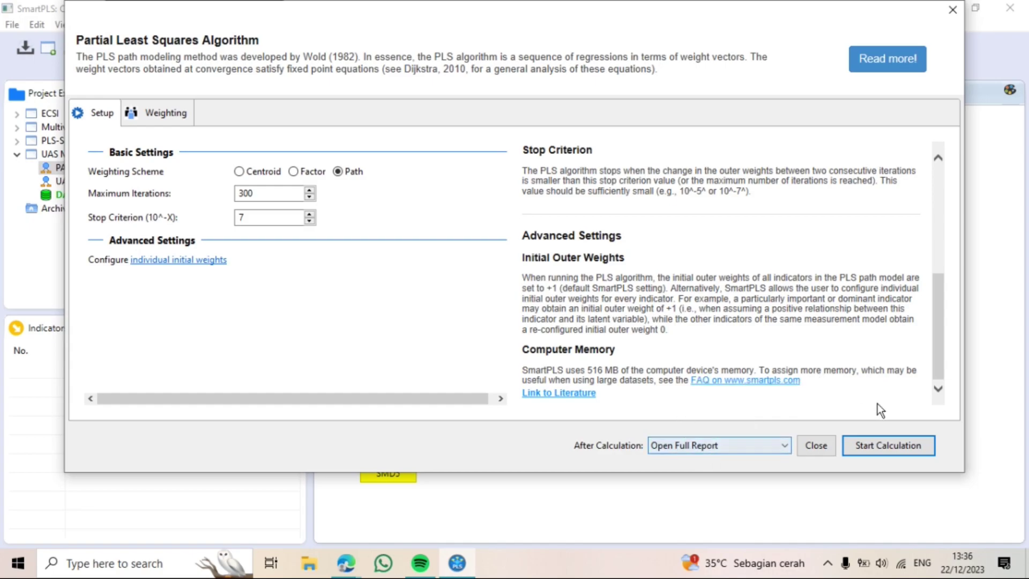
left_click(890, 445)
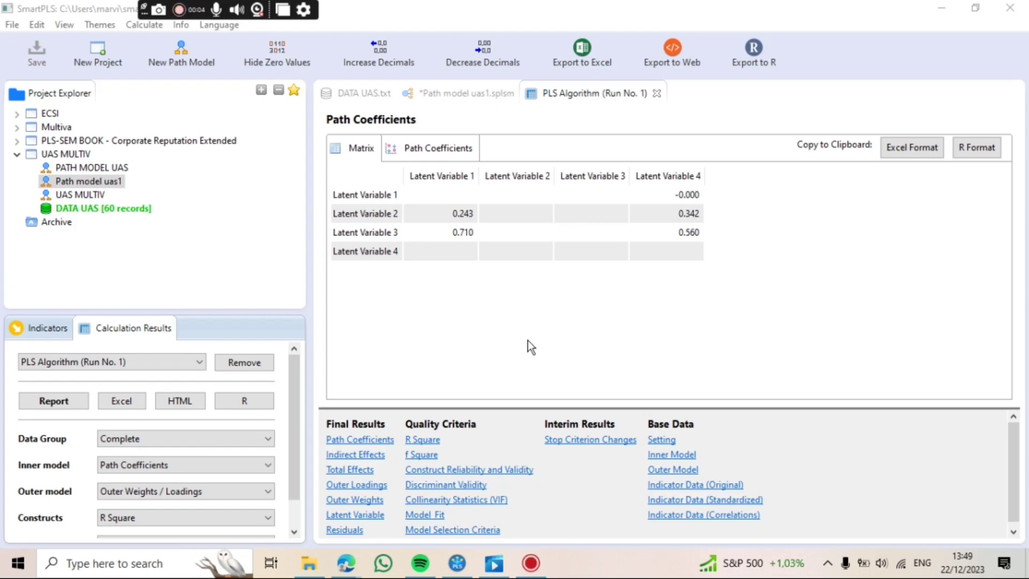
left_click(509, 464)
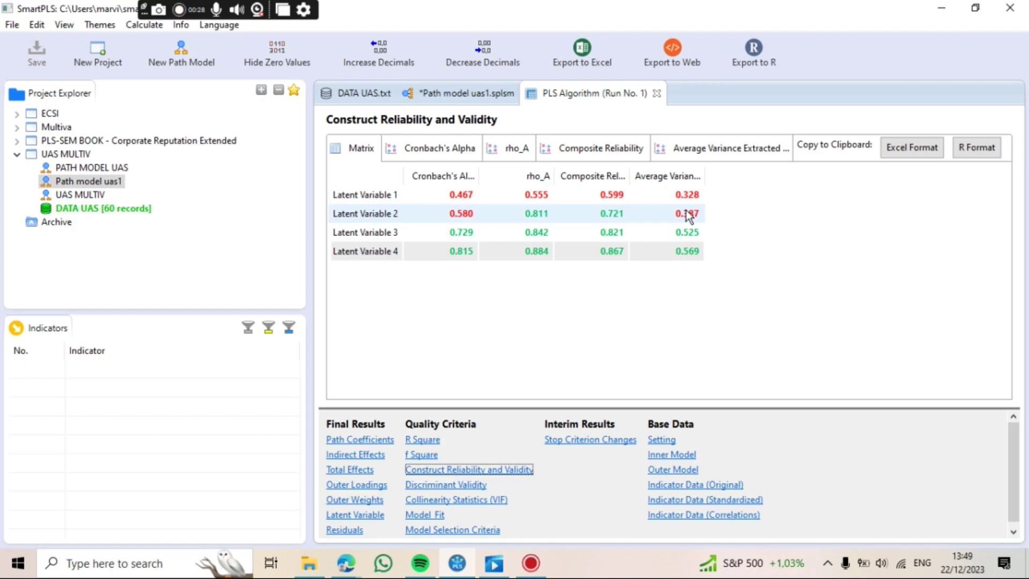
Remove indicators FMO1, FMO2, FMO4, HBV1, HBV2, HBV5 and SMD1 from Path model uas1.
left_click(463, 98)
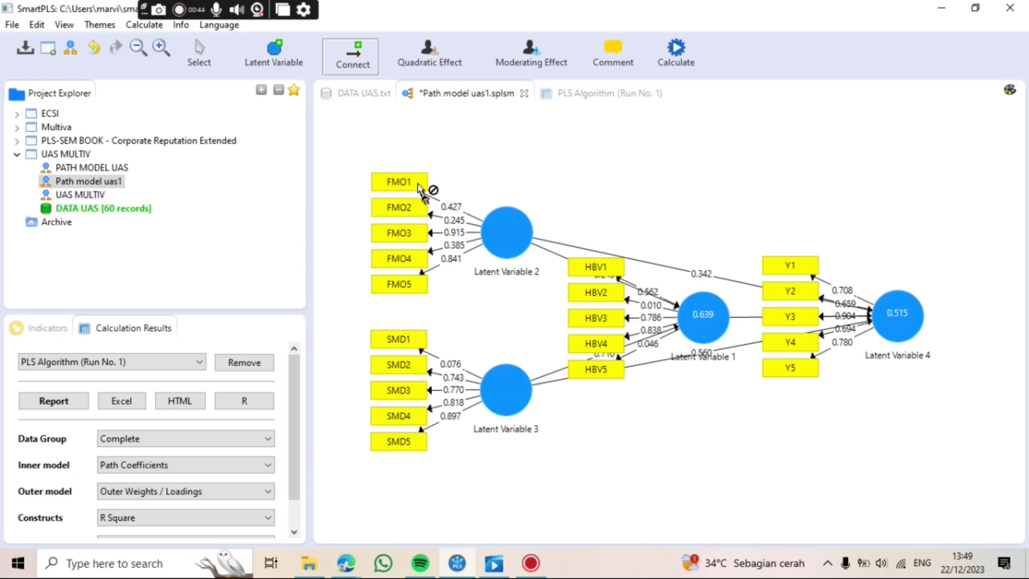
left_click(190, 62)
left_click(396, 183)
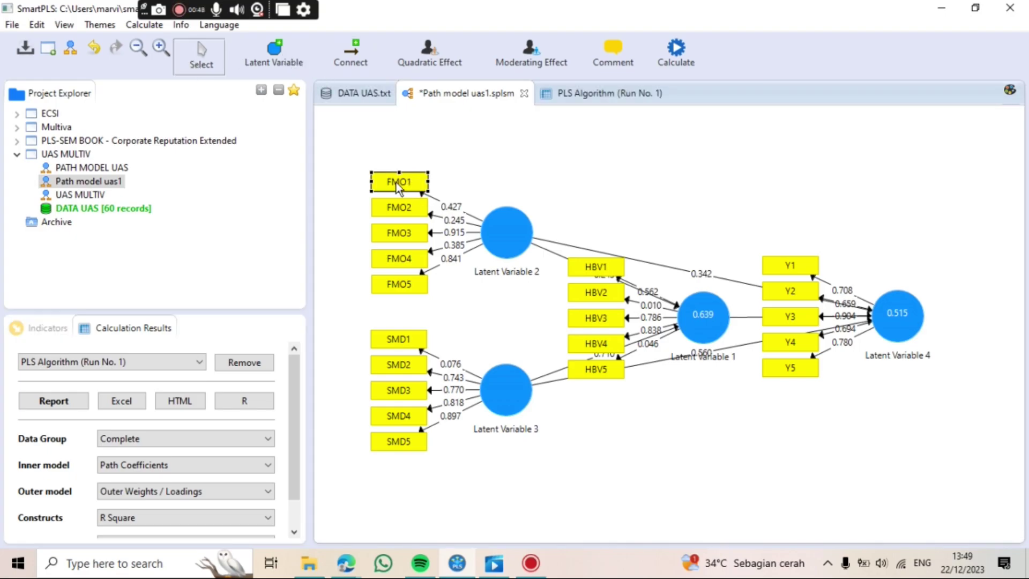
left_click(412, 204, "ctrl")
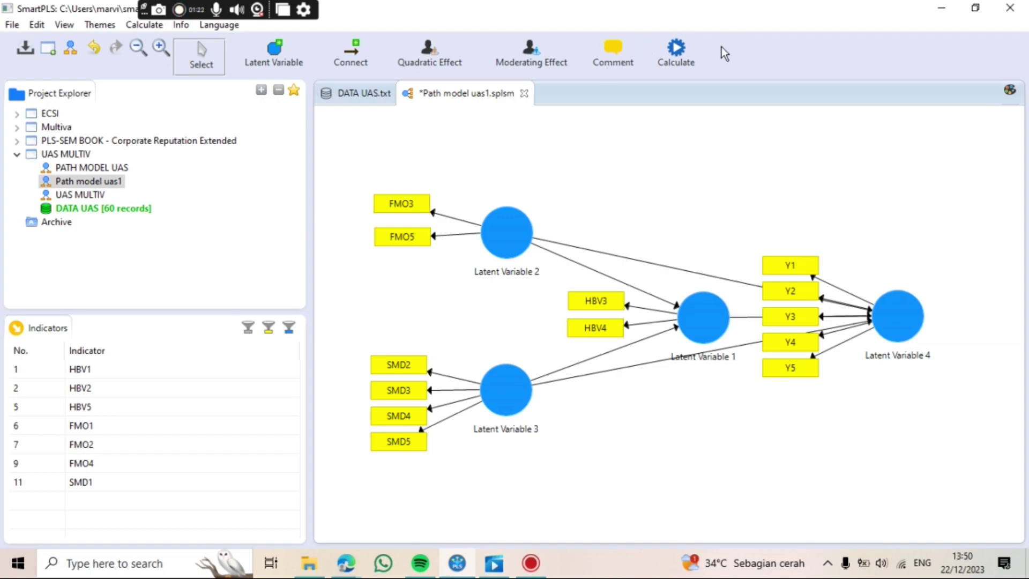
Rerun the PLS Algorithm on the reduced model with the default settings and check Construct Reliability and Validity again.
left_click(678, 54)
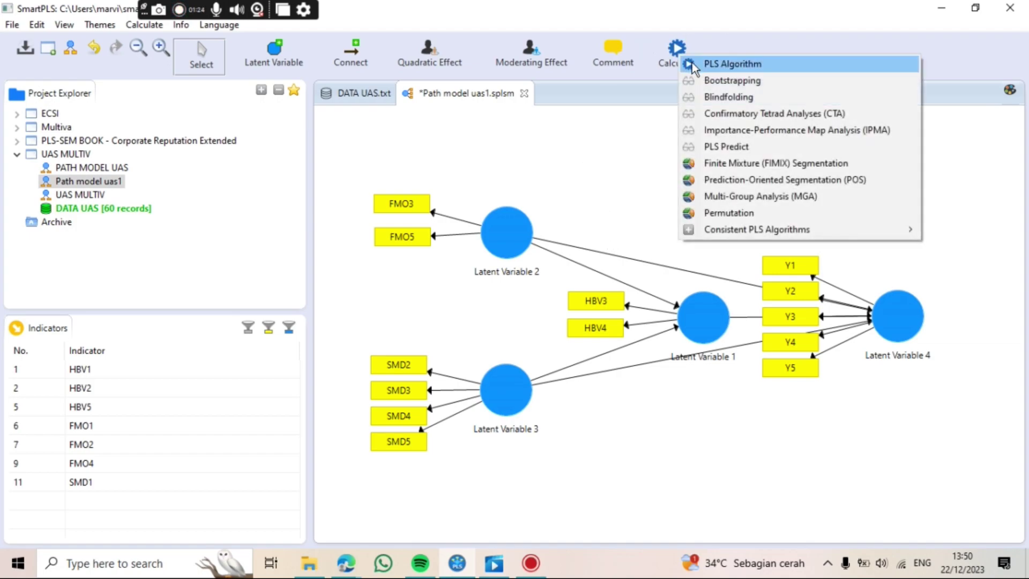
left_click(693, 64)
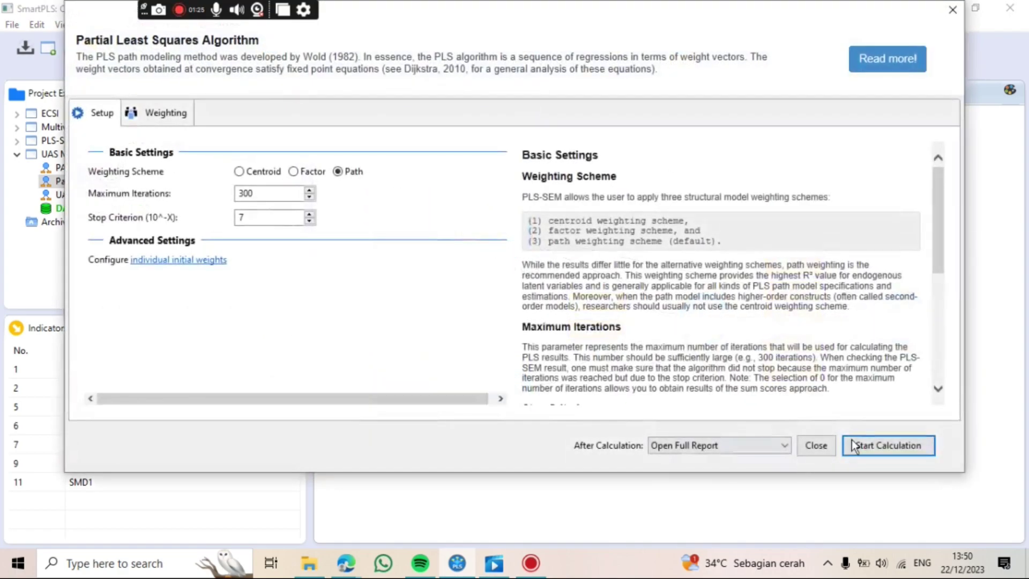
left_click(863, 442)
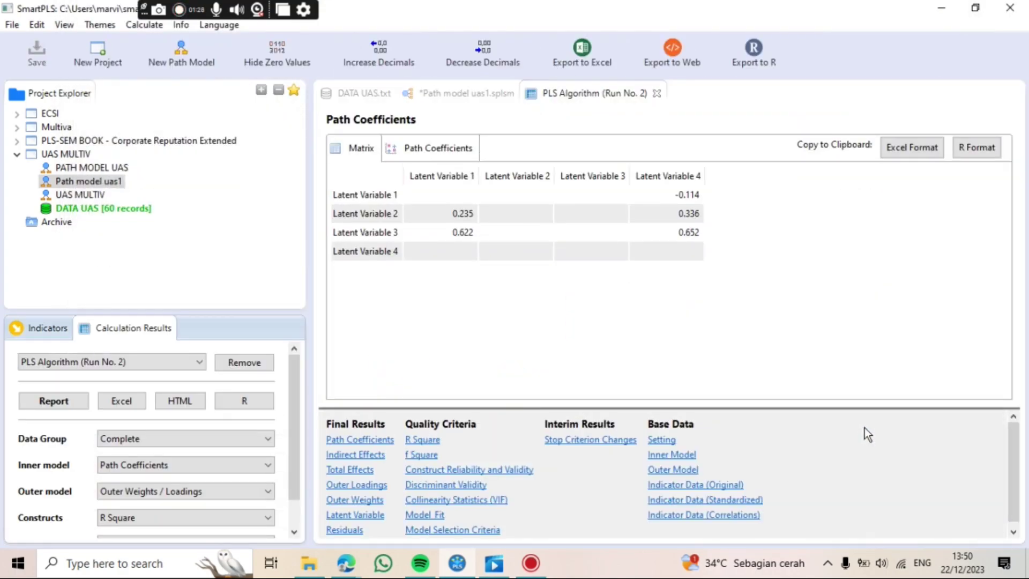
left_click(518, 471)
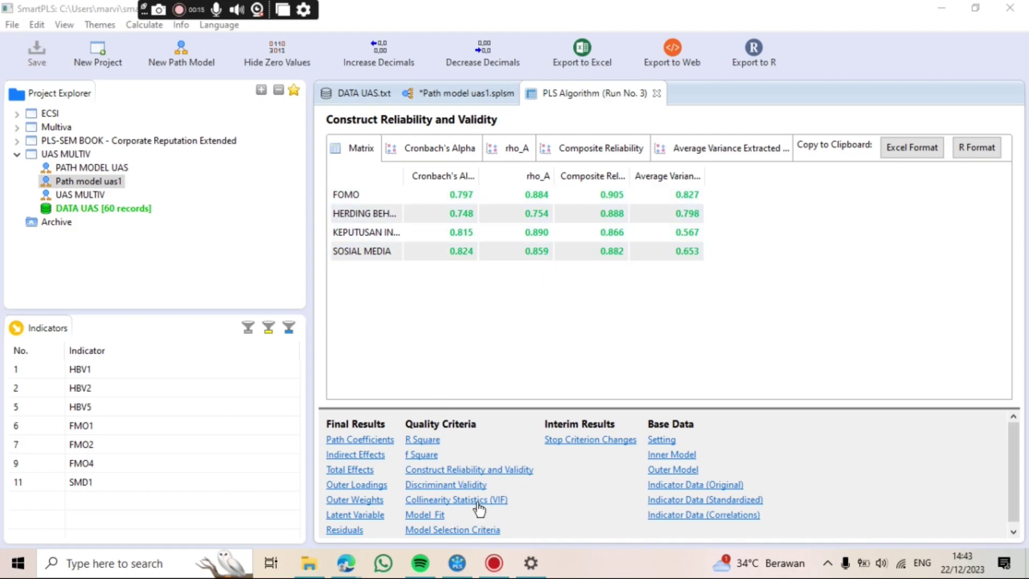
Examine the Fornell-Larcker discriminant validity of each construct and compare it with the Construct Reliability and Validity values.
left_click(471, 488)
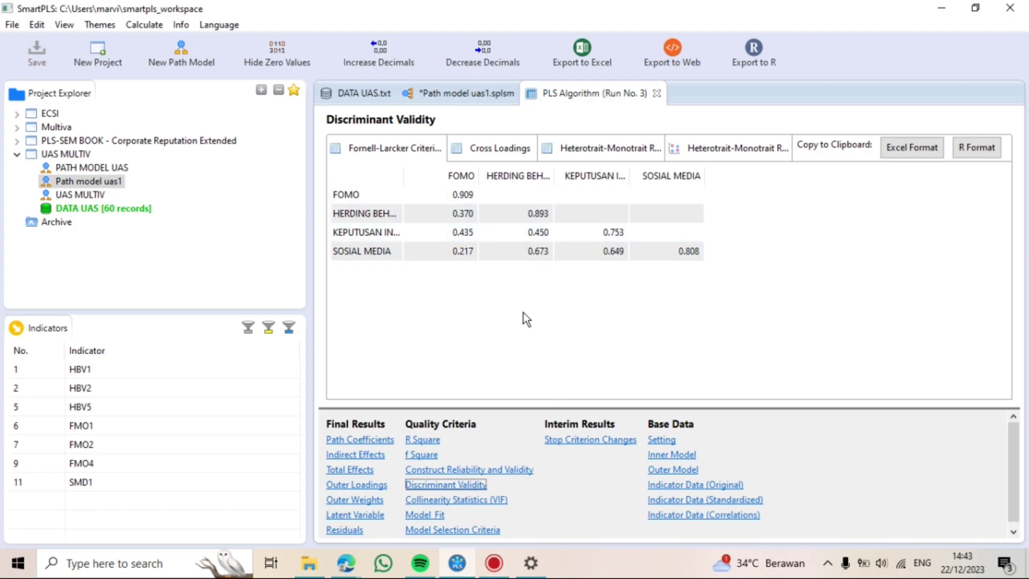
left_click(465, 195)
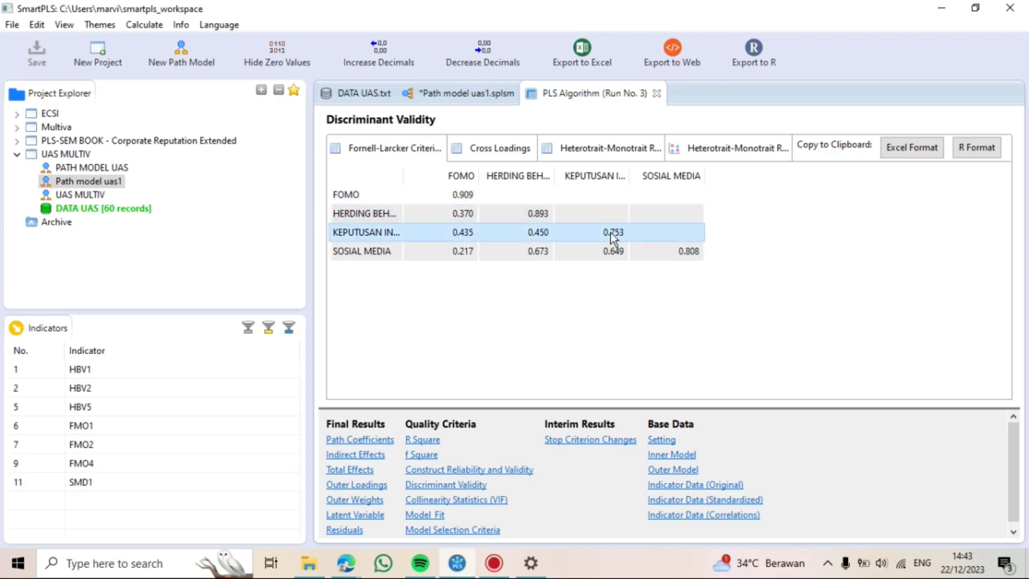
left_click(458, 203)
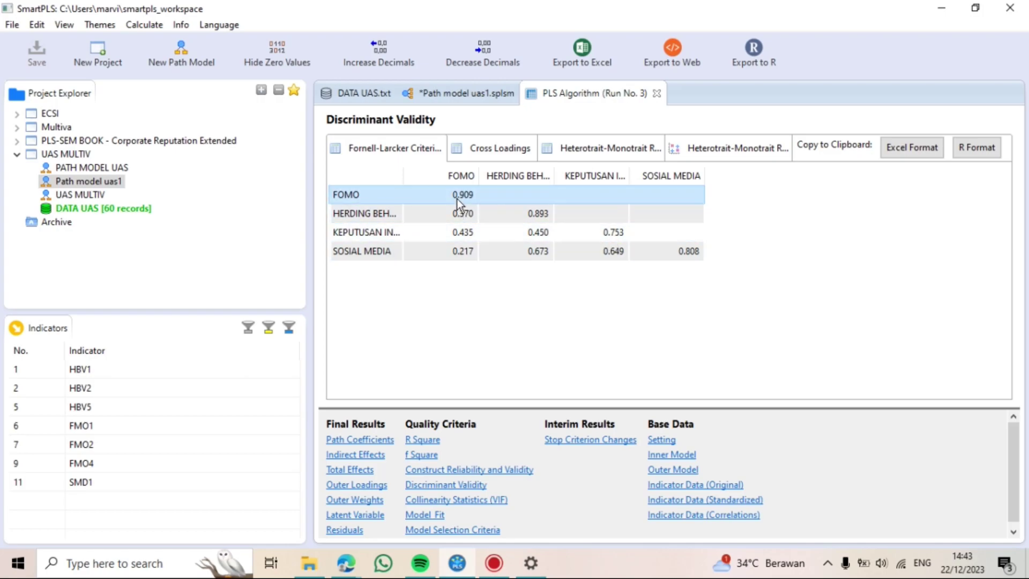
left_click(477, 470)
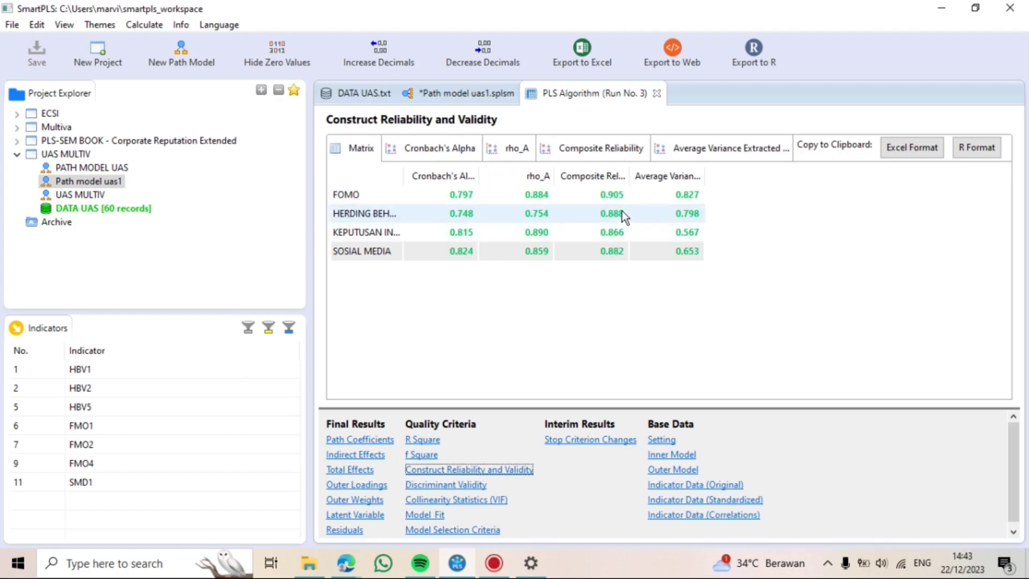
left_click(479, 486)
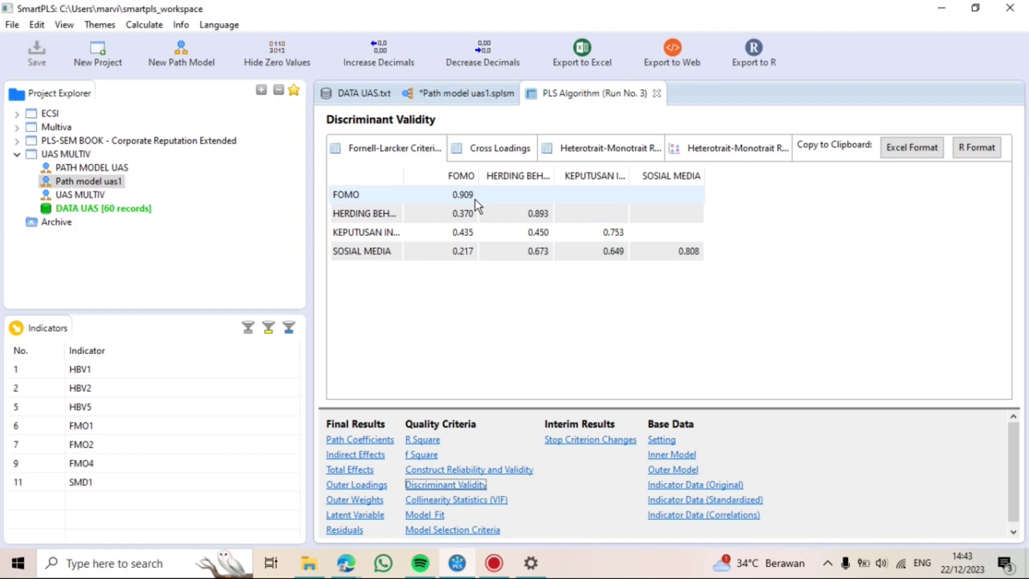
left_click(485, 471)
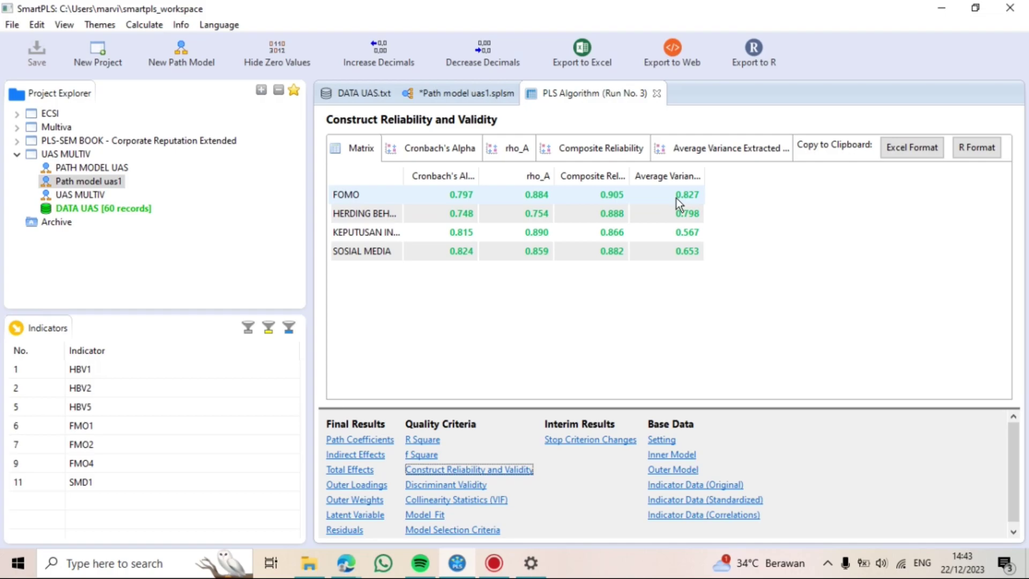
left_click(476, 486)
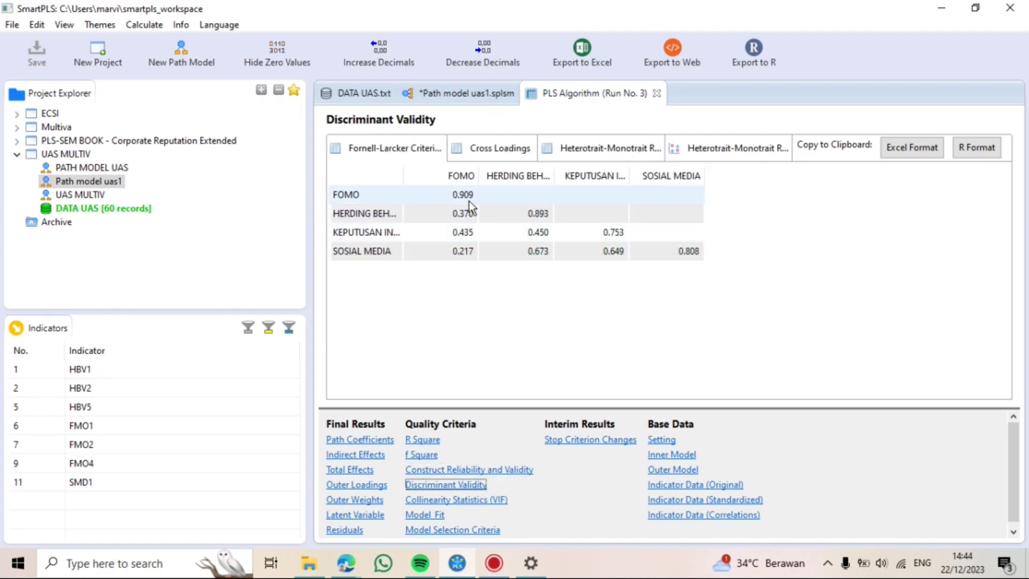
left_click(557, 221)
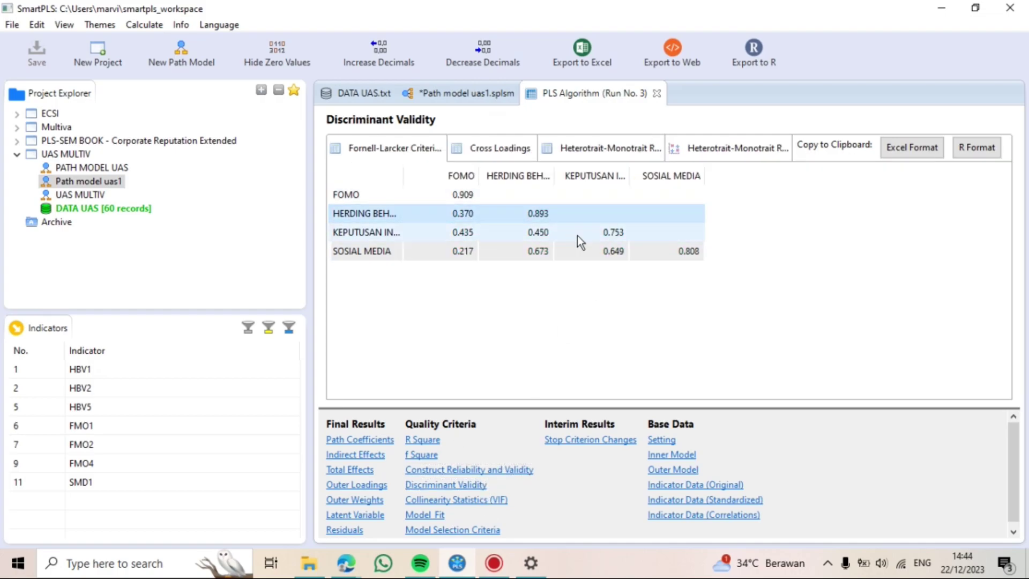
left_click(696, 260)
left_click(464, 196)
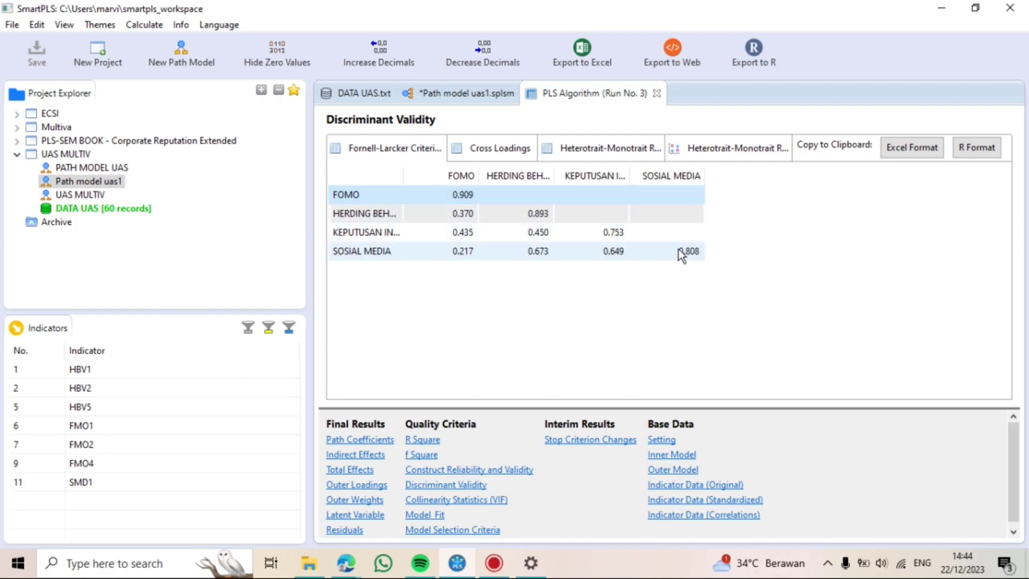
Examine the outer and inner VIF values in the collinearity statistics.
left_click(479, 500)
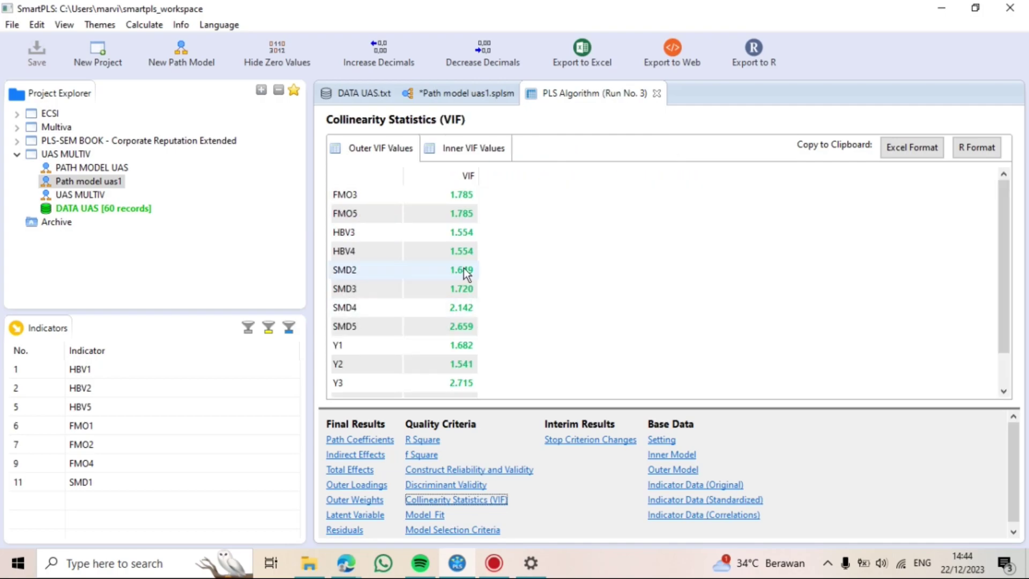
left_click(459, 153)
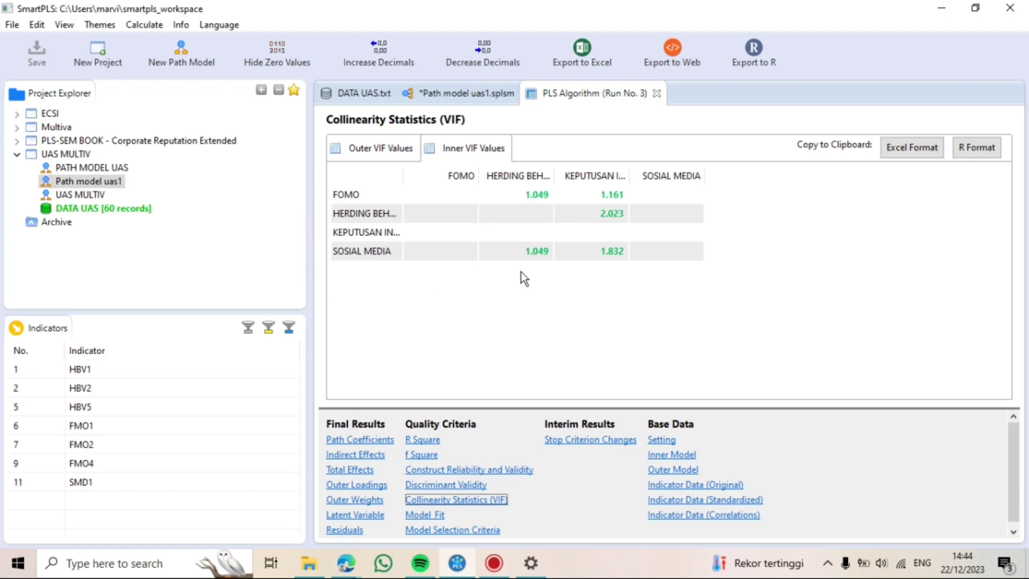
Review the path coefficients and total indirect effects, widening the columns to show the full construct names.
left_click(386, 441)
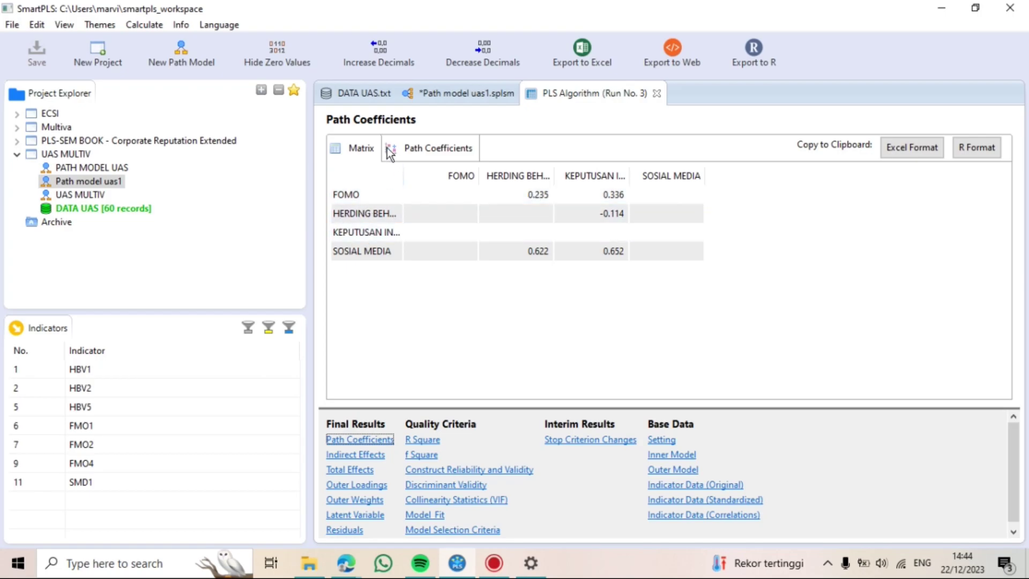
left_click_drag(404, 174, 439, 179)
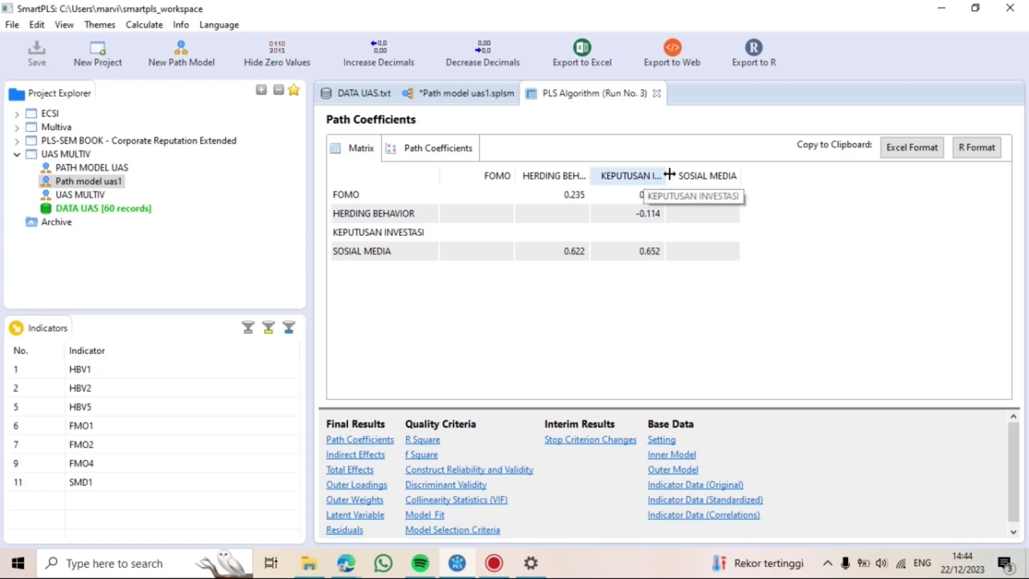
left_click_drag(669, 175, 721, 179)
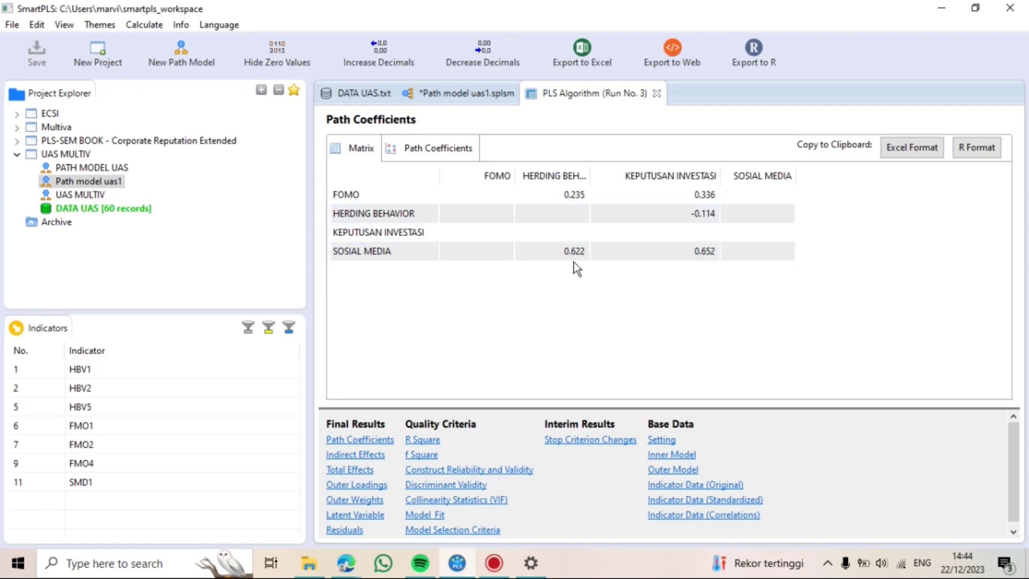
left_click(355, 454)
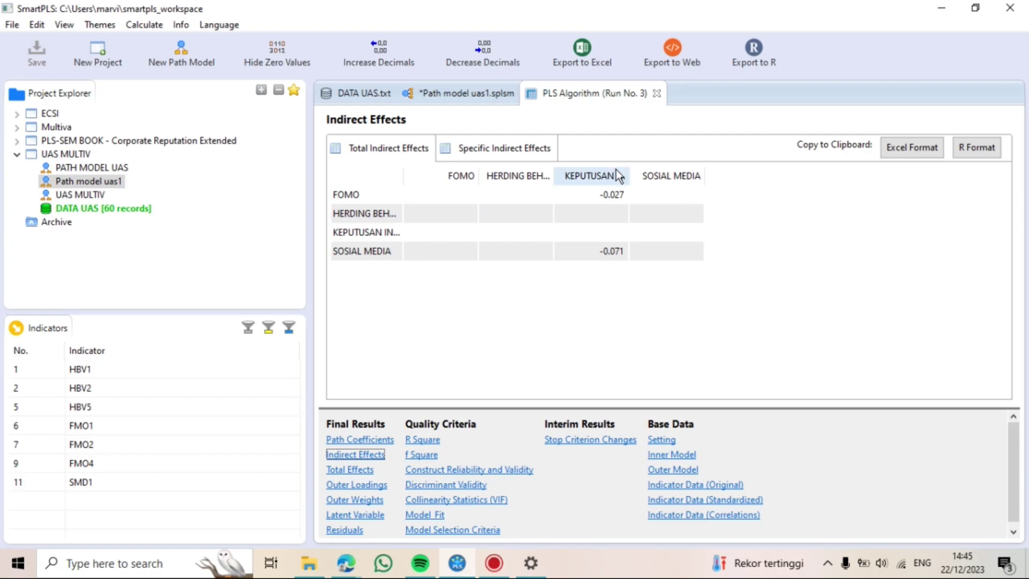
left_click_drag(630, 175, 712, 198)
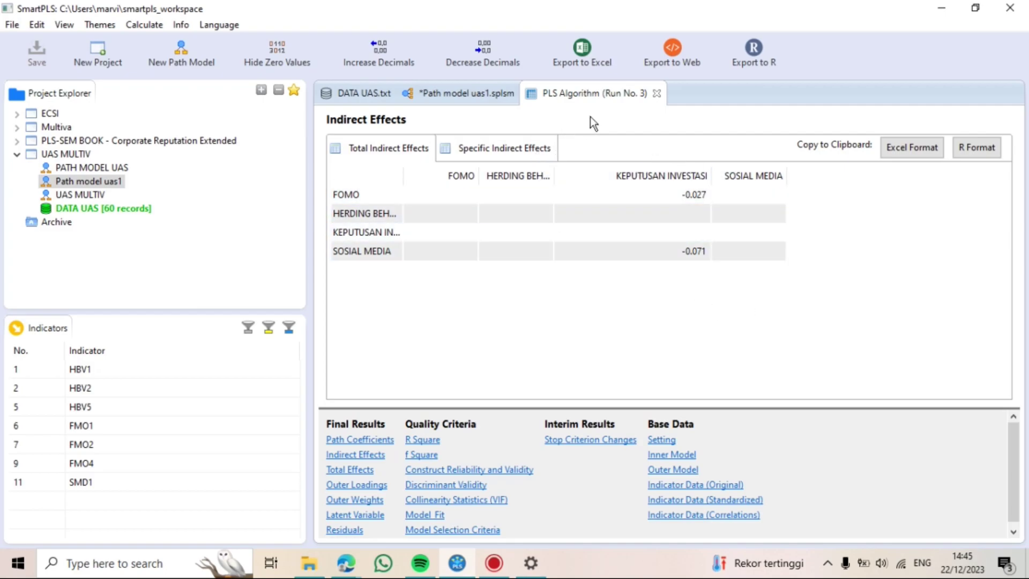
Run basic Bootstrapping with 500 subsamples, two-tailed at 0.05, and widen the path name column in the path coefficients table.
left_click(461, 100)
left_click(676, 53)
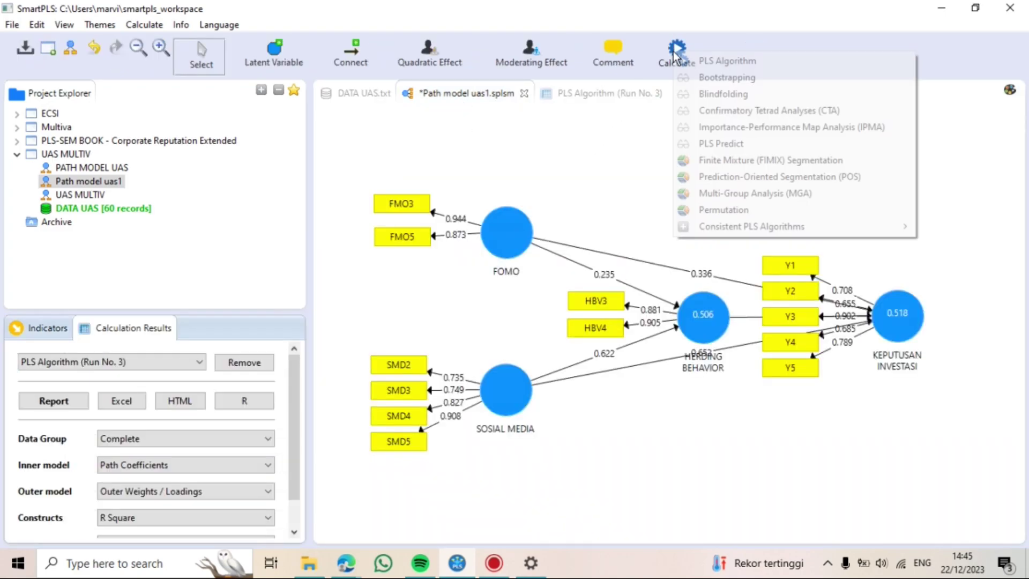
left_click(714, 76)
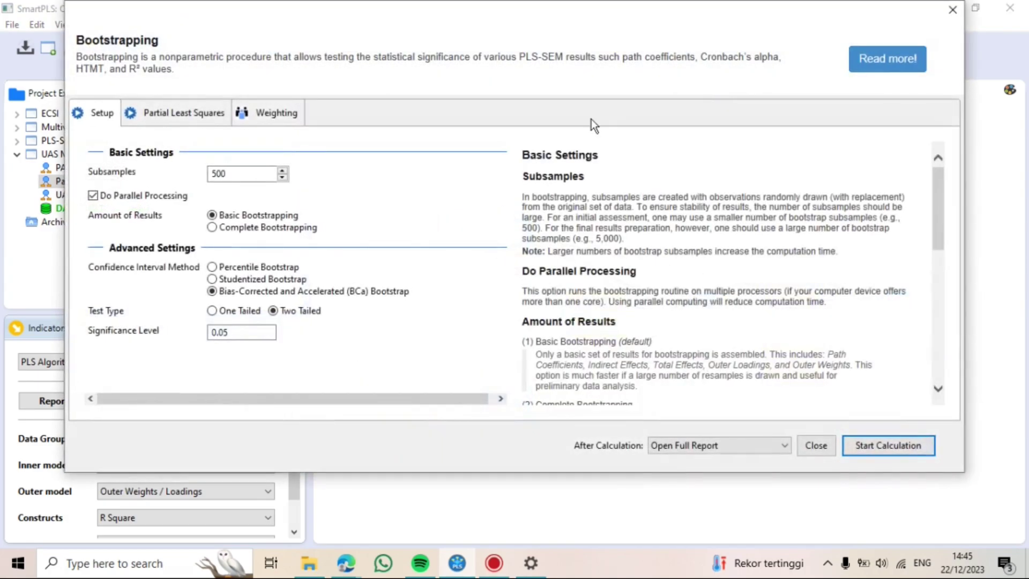
scroll(677, 341, "down", 5)
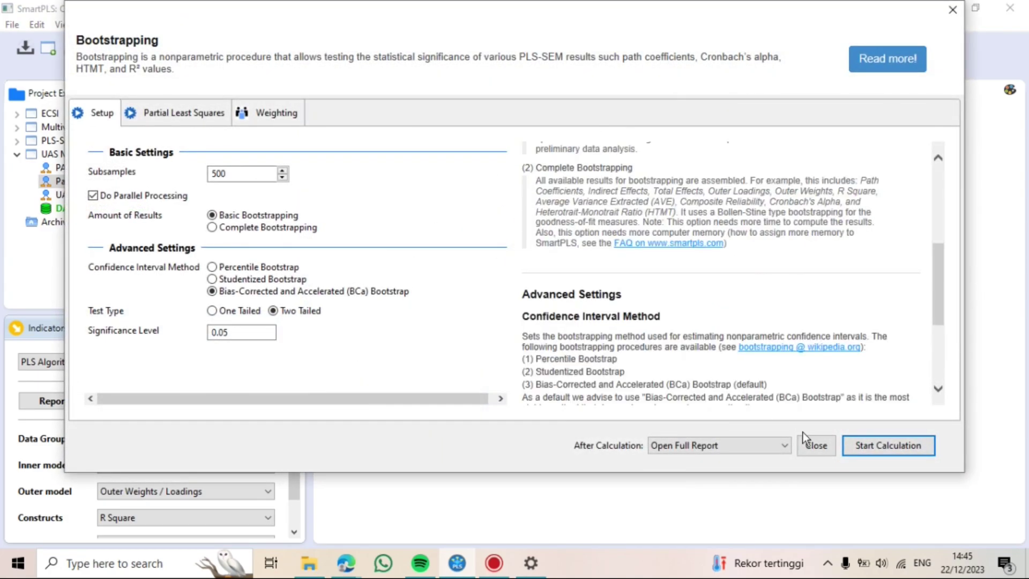
left_click(867, 445)
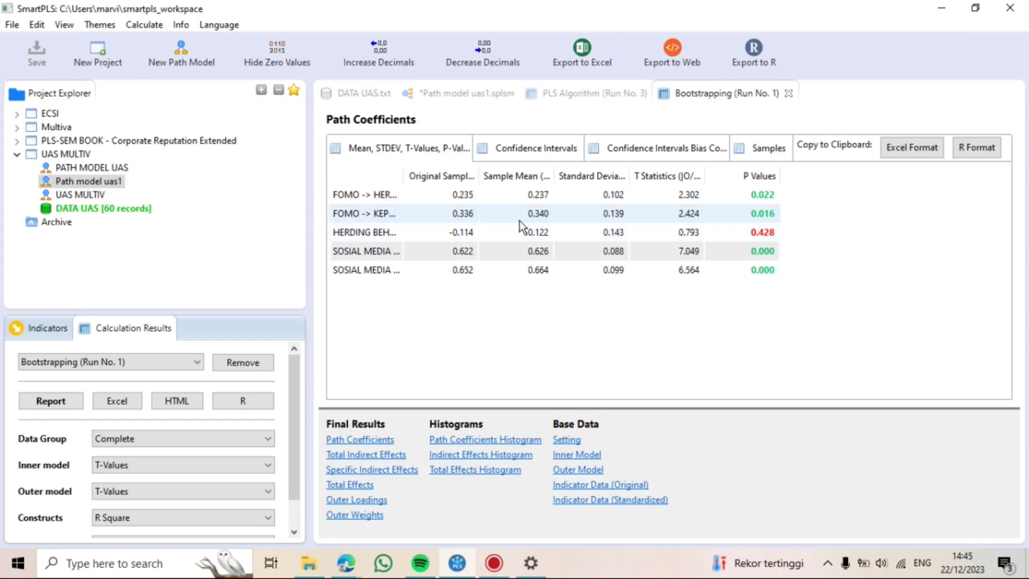
left_click_drag(404, 175, 528, 211)
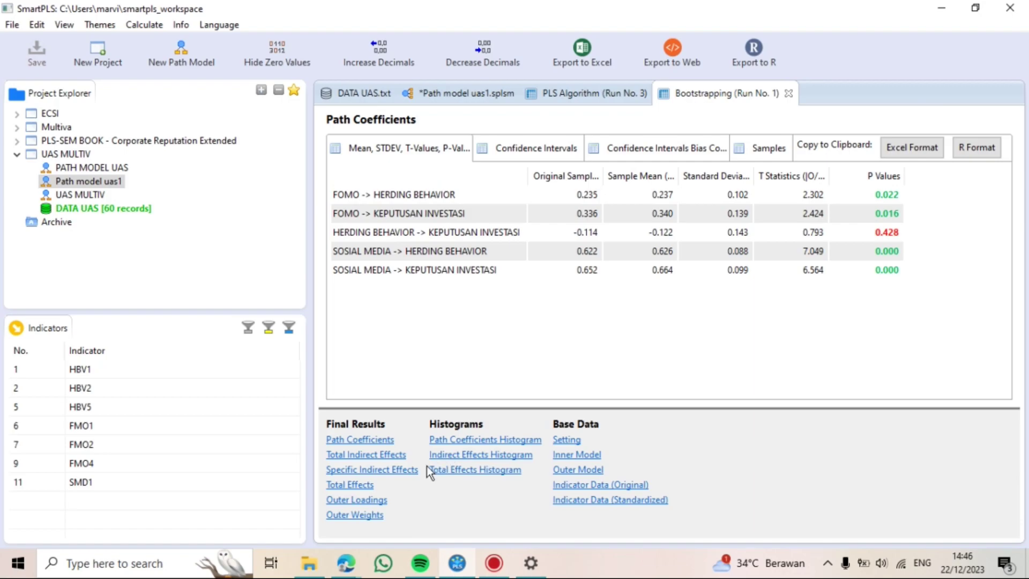
Review the specific indirect effects in the Bootstrapping results, widening the path column to show the full mediation paths.
left_click(398, 471)
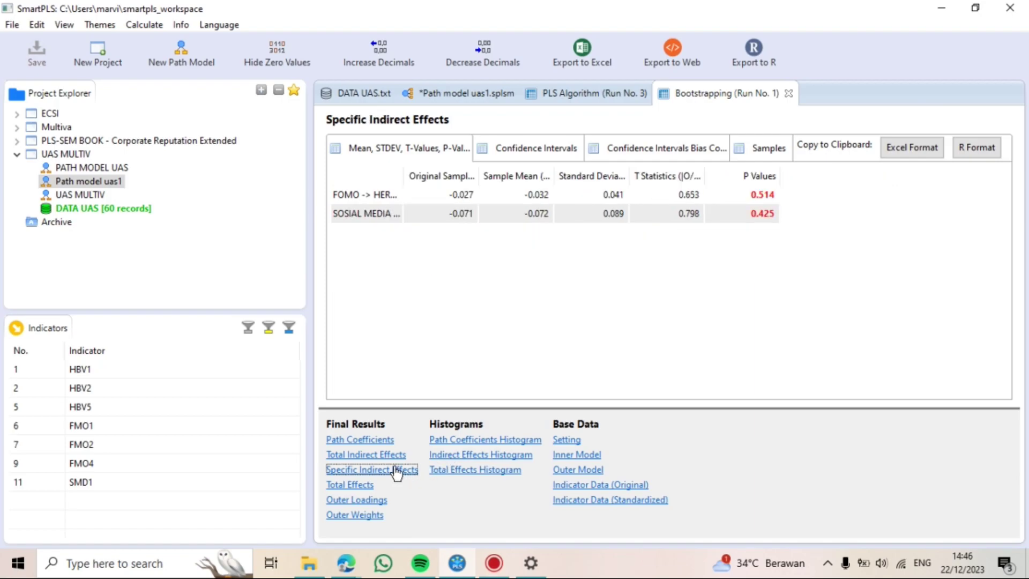
left_click_drag(403, 170, 601, 176)
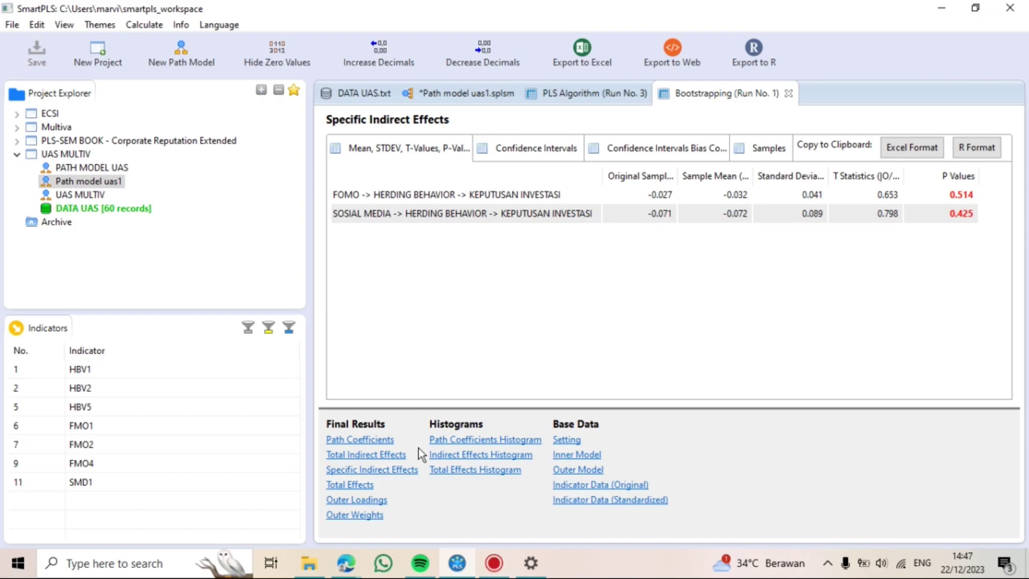
Examine the R Square and R Square Adjusted values in the PLS Algorithm results with columns widened, followed by the f Square matrix.
left_click(603, 102)
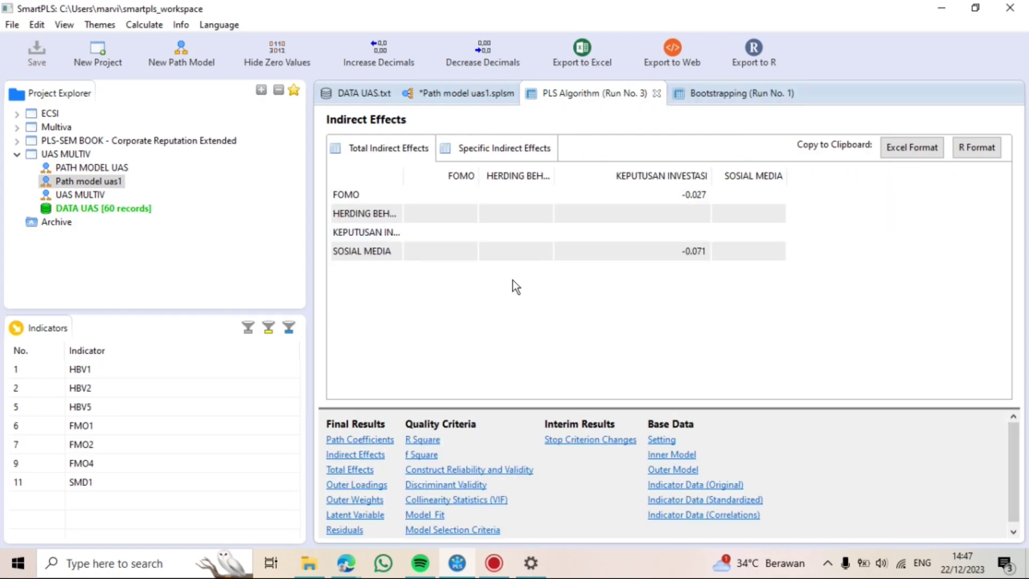
left_click(433, 441)
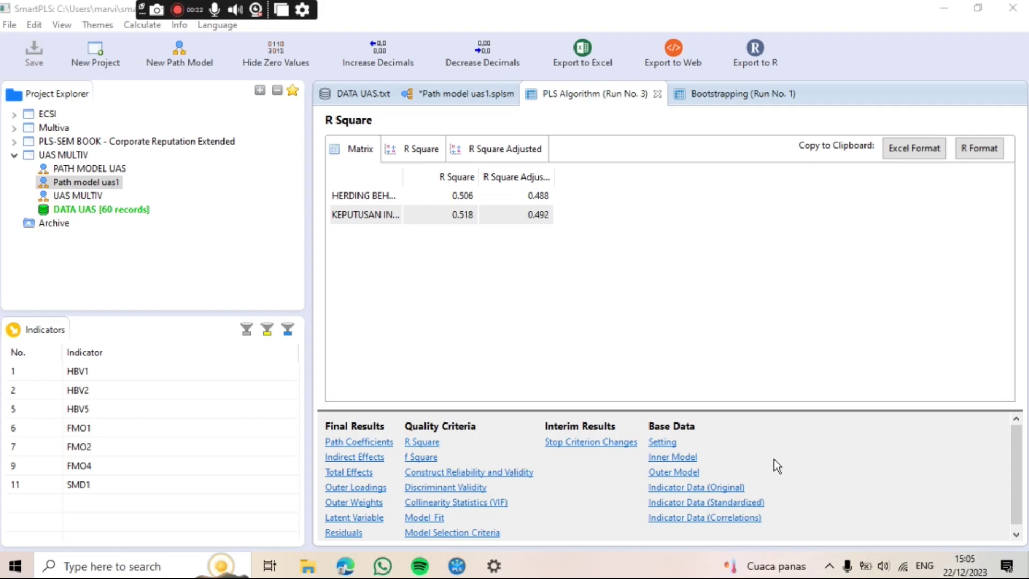
left_click_drag(555, 173, 587, 173)
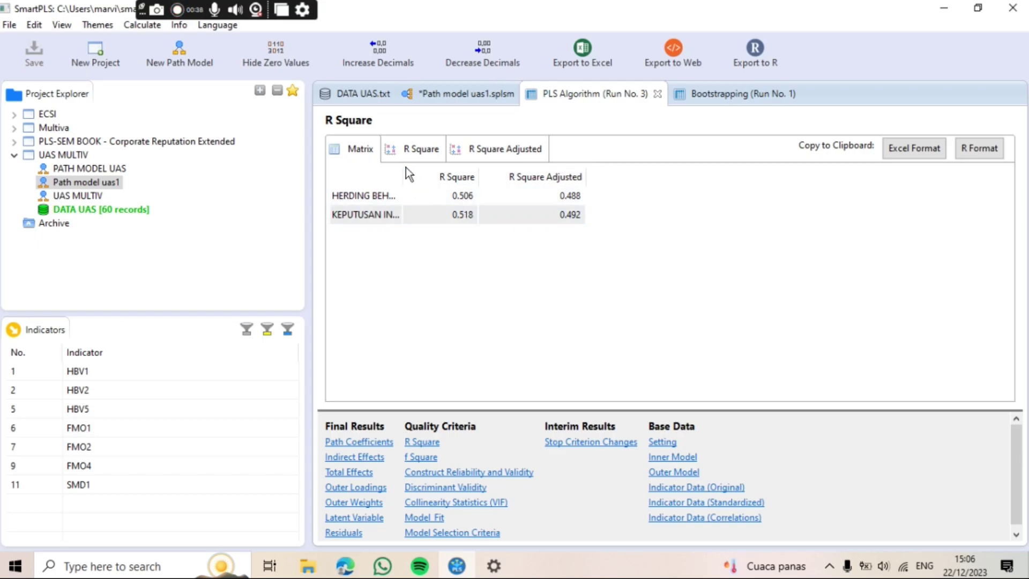
left_click_drag(402, 167, 453, 179)
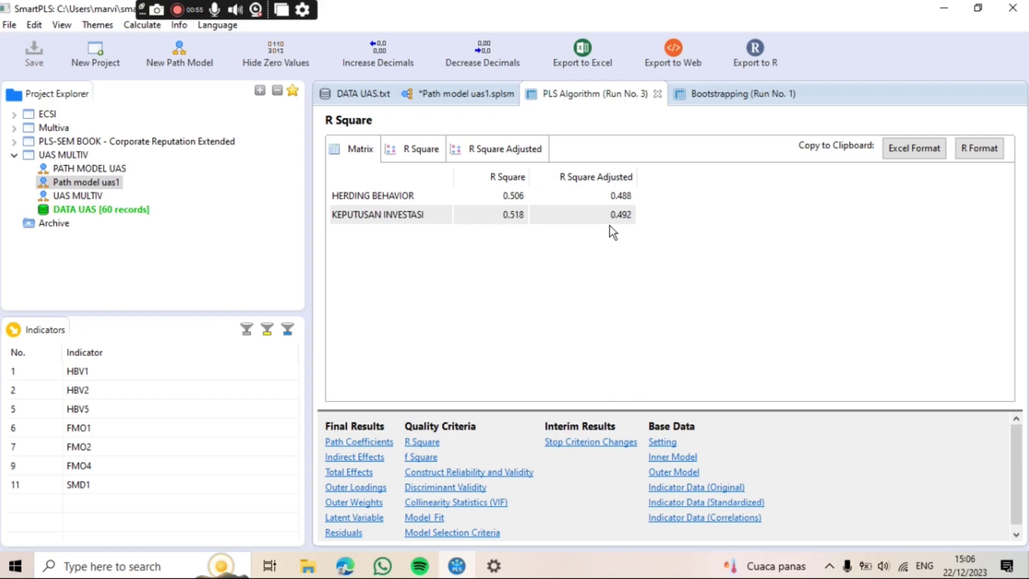
left_click(422, 456)
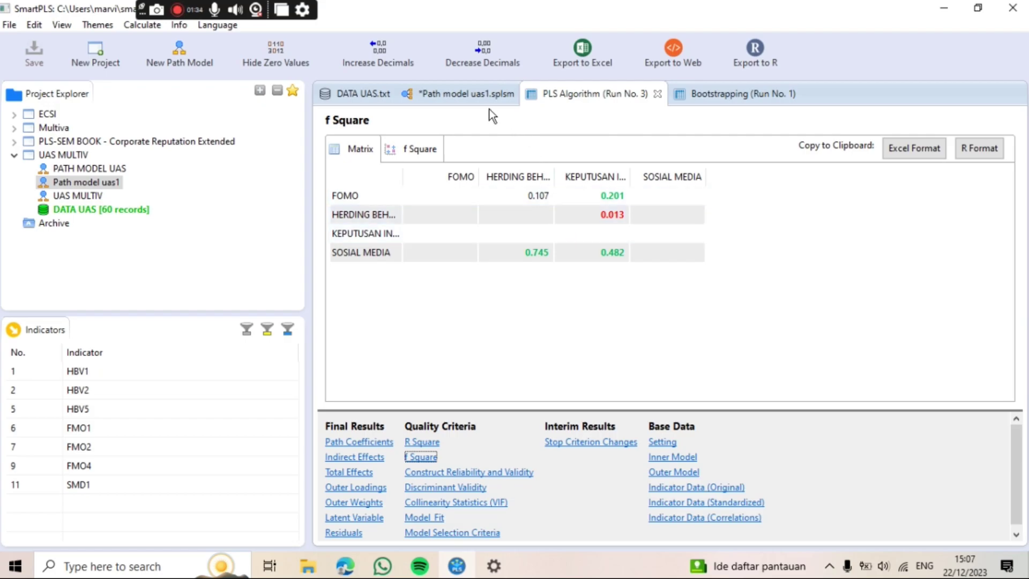
Return to the Bootstrapping path coefficients and widen the path column to read each full path name with its P value.
left_click(478, 99)
left_click(580, 93)
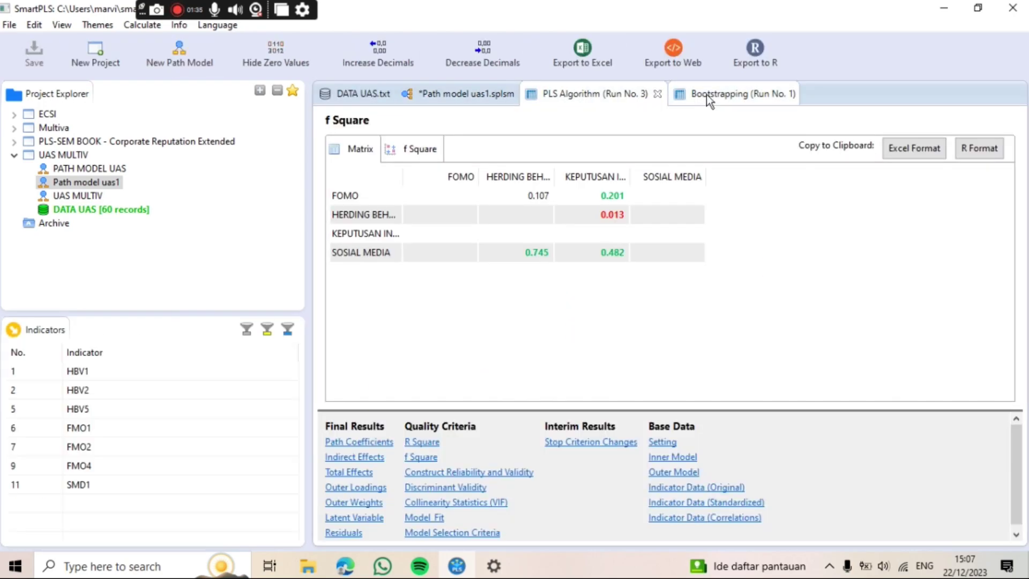
left_click(724, 94)
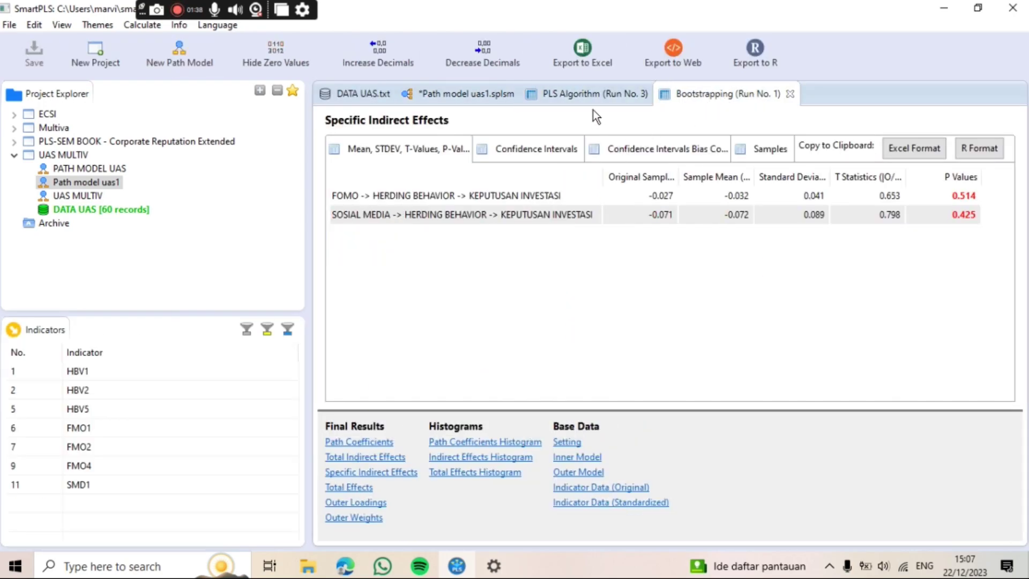
left_click(377, 443)
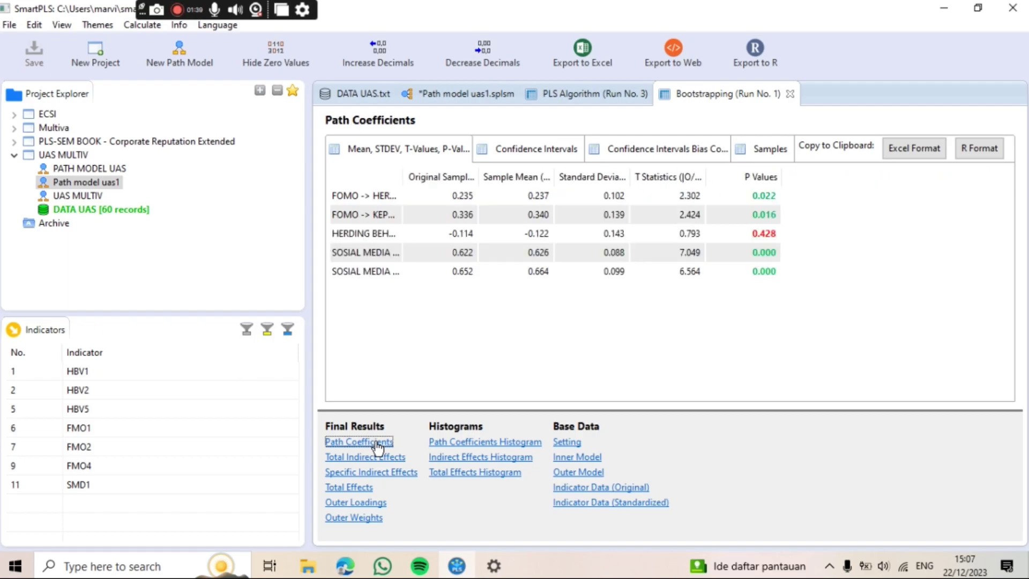
left_click_drag(403, 177, 533, 188)
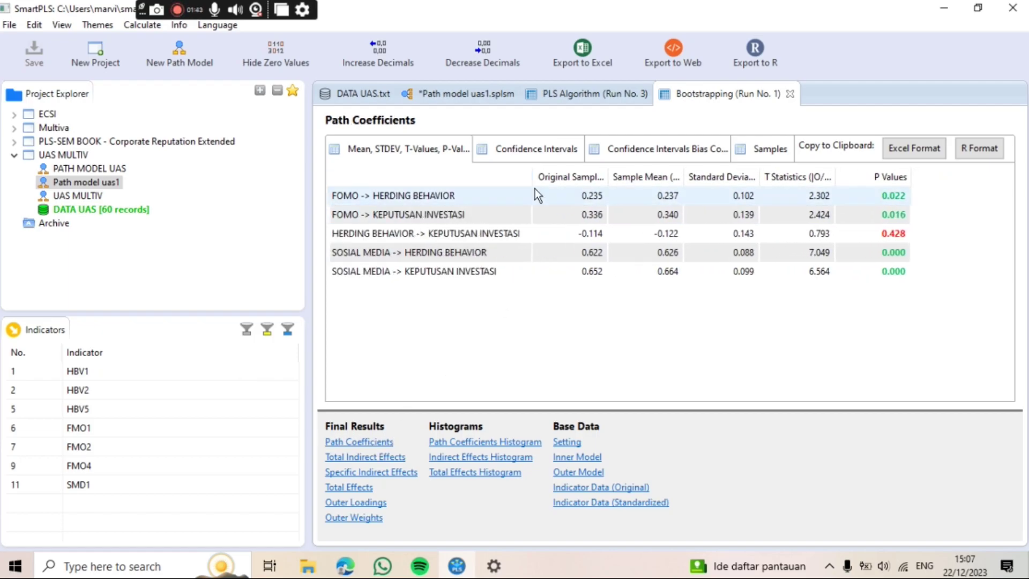